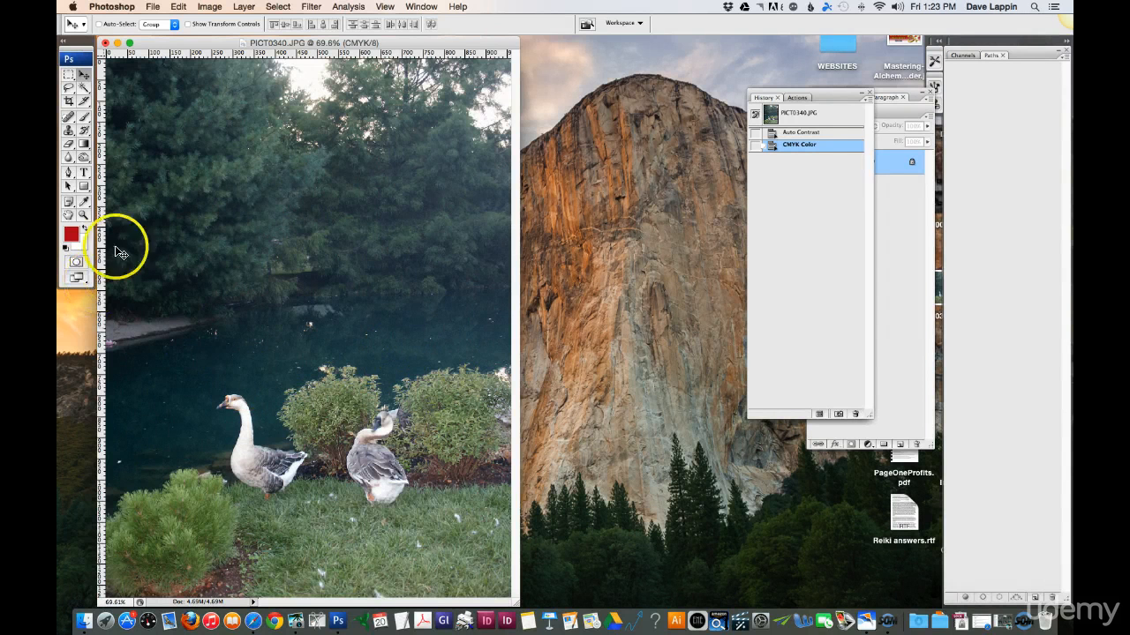
- Zoom in on the left goose and widen the image window to show more of the scene around it
{"action": "left_click", "coordinate": [84, 216]}
{"action": "left_click_drag", "start_coordinate": [180, 357], "coordinate": [330, 520]}
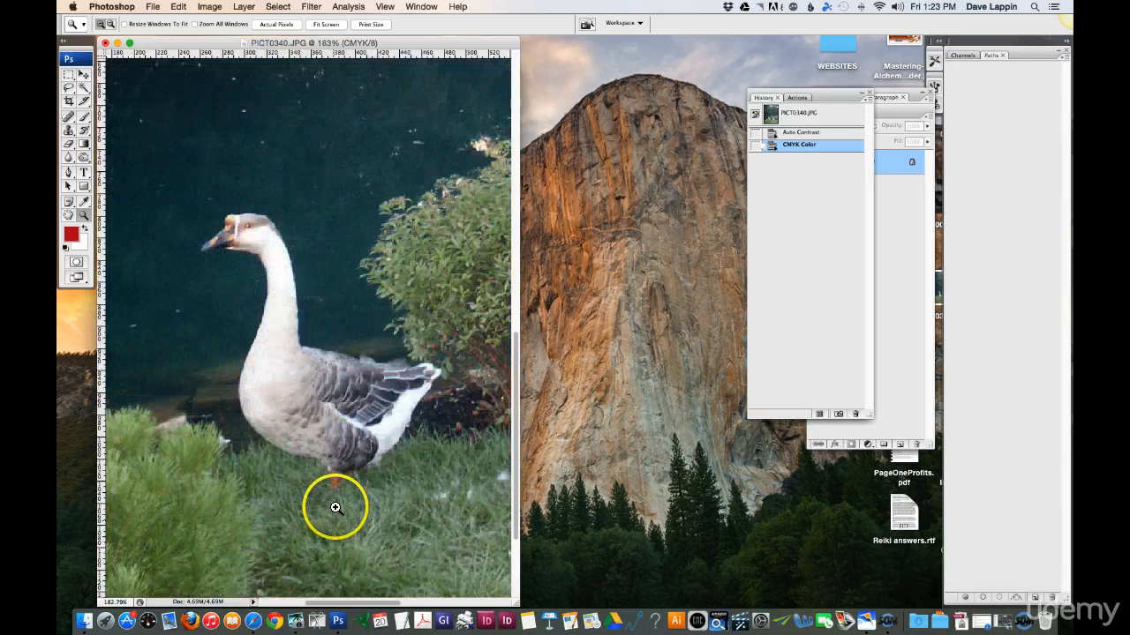
{"action": "left_click_drag", "start_coordinate": [515, 604], "coordinate": [563, 611]}
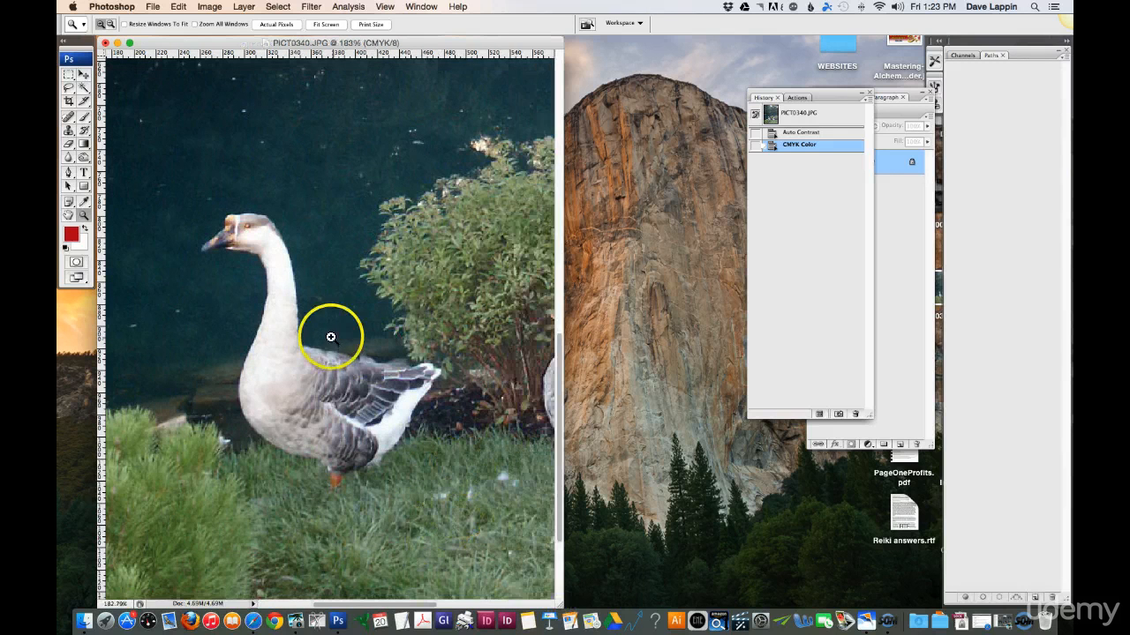
- Hide the Paths panel and display it again
{"action": "left_click", "coordinate": [422, 8]}
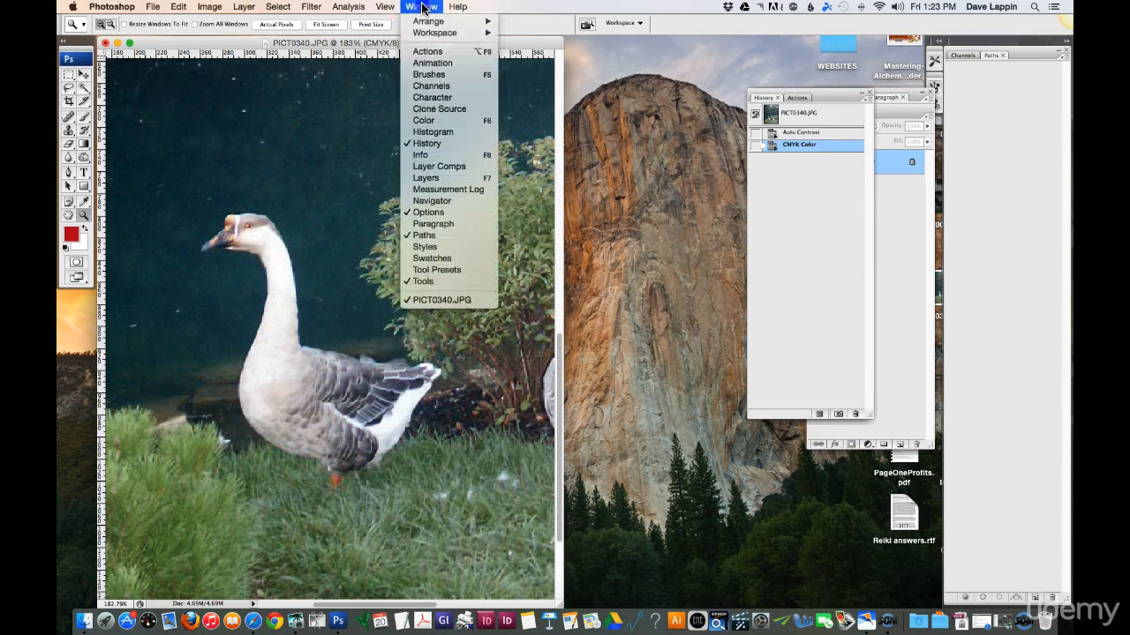
{"action": "left_click", "coordinate": [424, 236]}
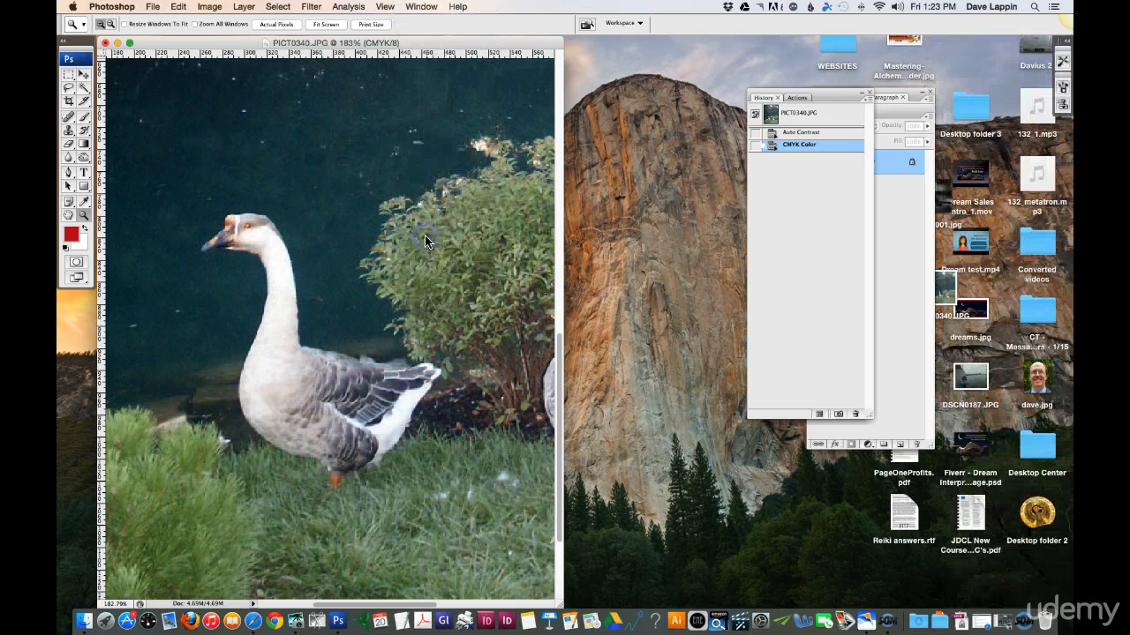
{"action": "left_click", "coordinate": [423, 7]}
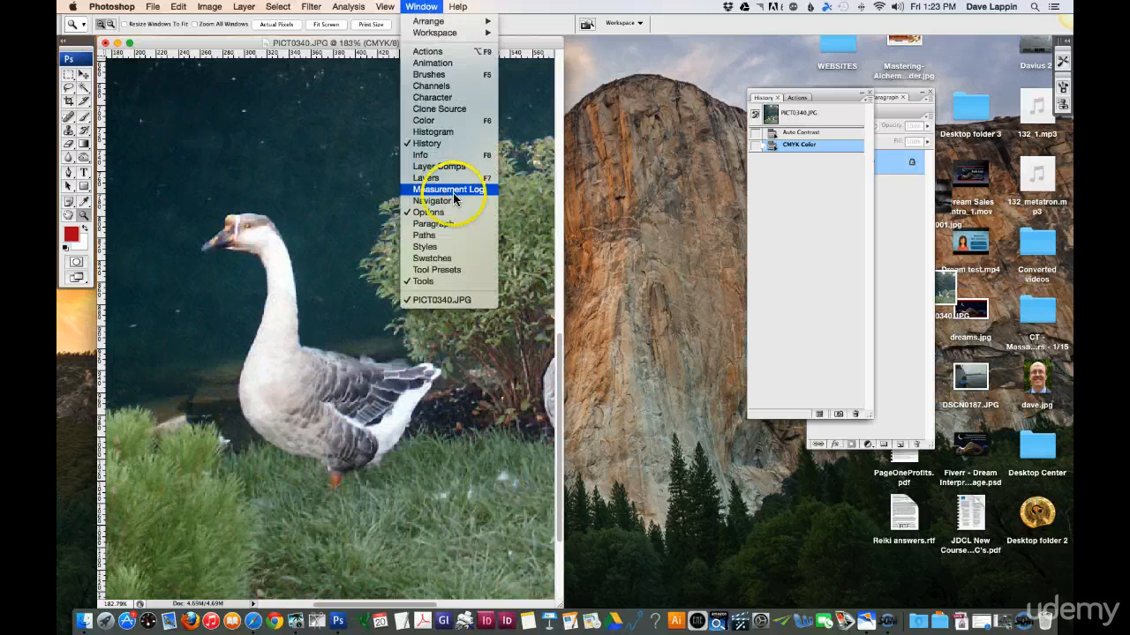
{"action": "left_click", "coordinate": [451, 237]}
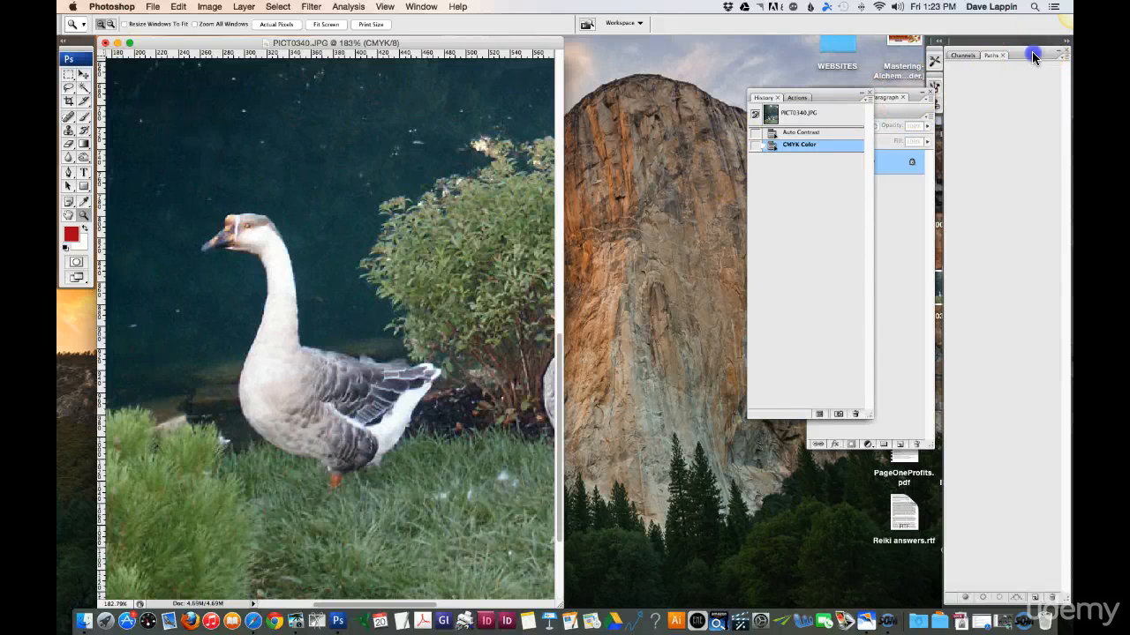
- Float the Paths panel beside the image and tidy the other panels, with Channels collapsed and the Layers group docked
{"action": "left_click_drag", "start_coordinate": [992, 54], "coordinate": [641, 97]}
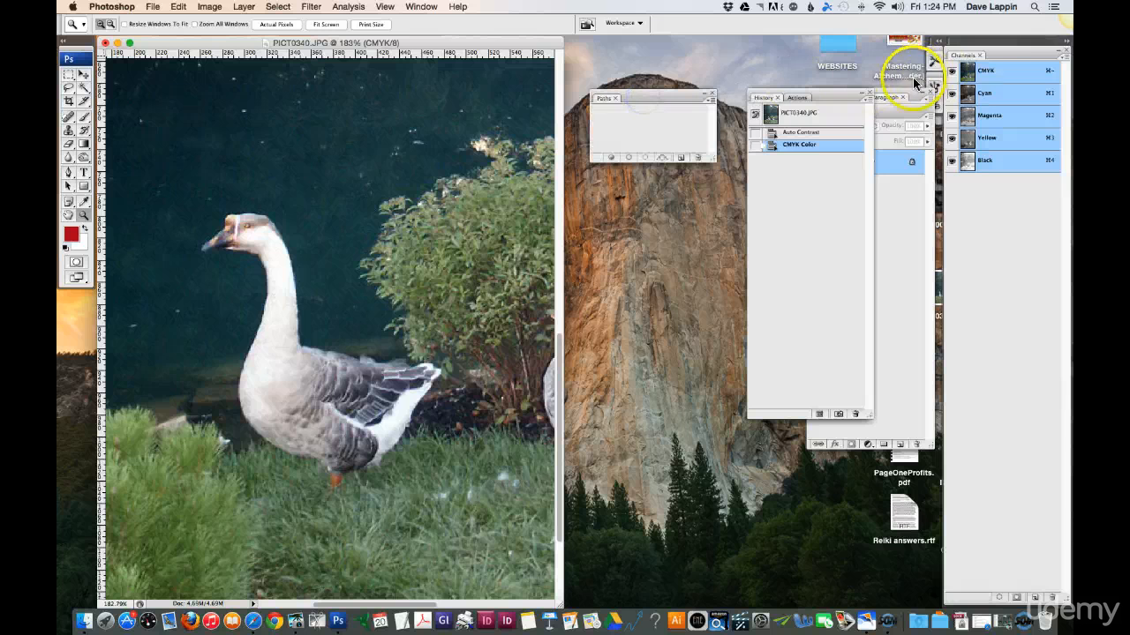
{"action": "left_click", "coordinate": [1065, 43]}
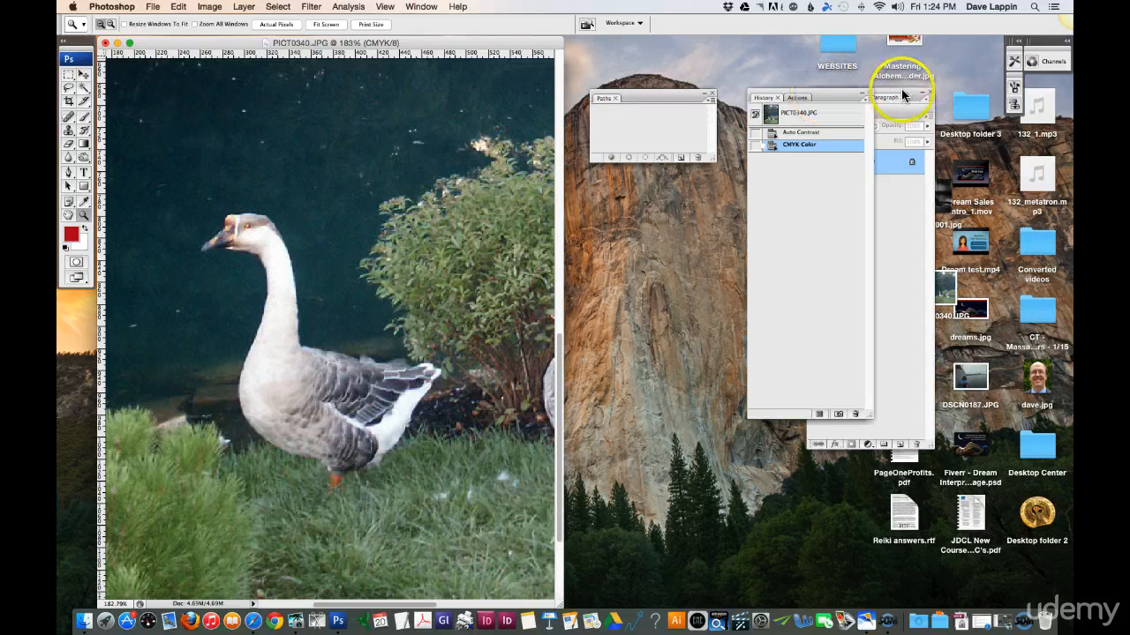
{"action": "left_click_drag", "start_coordinate": [901, 89], "coordinate": [937, 105]}
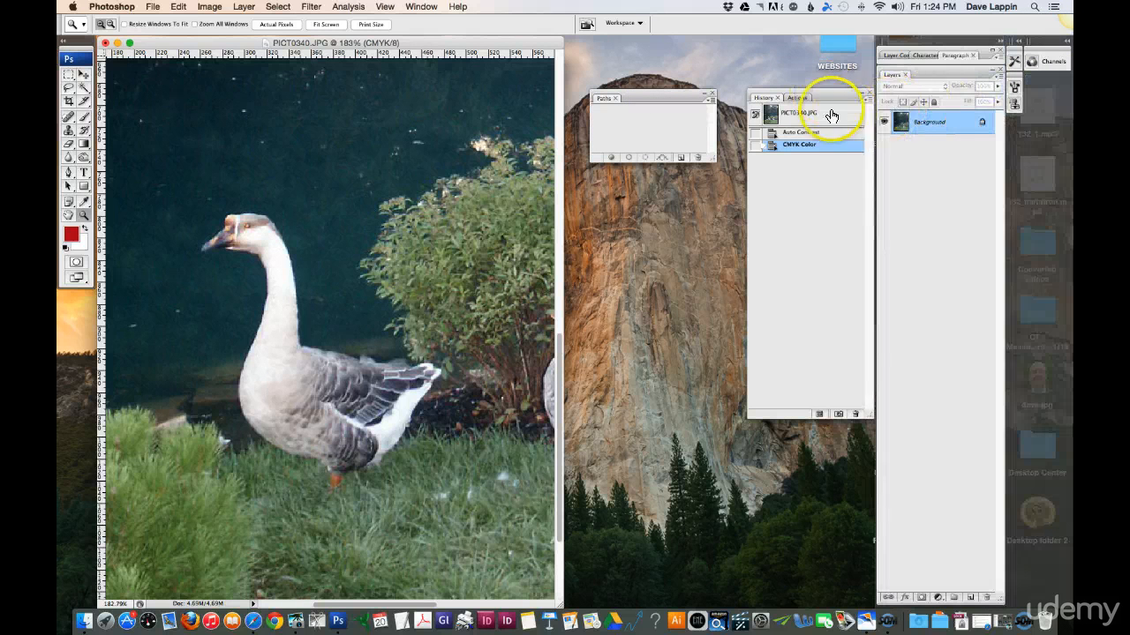
{"action": "double_click", "coordinate": [667, 98]}
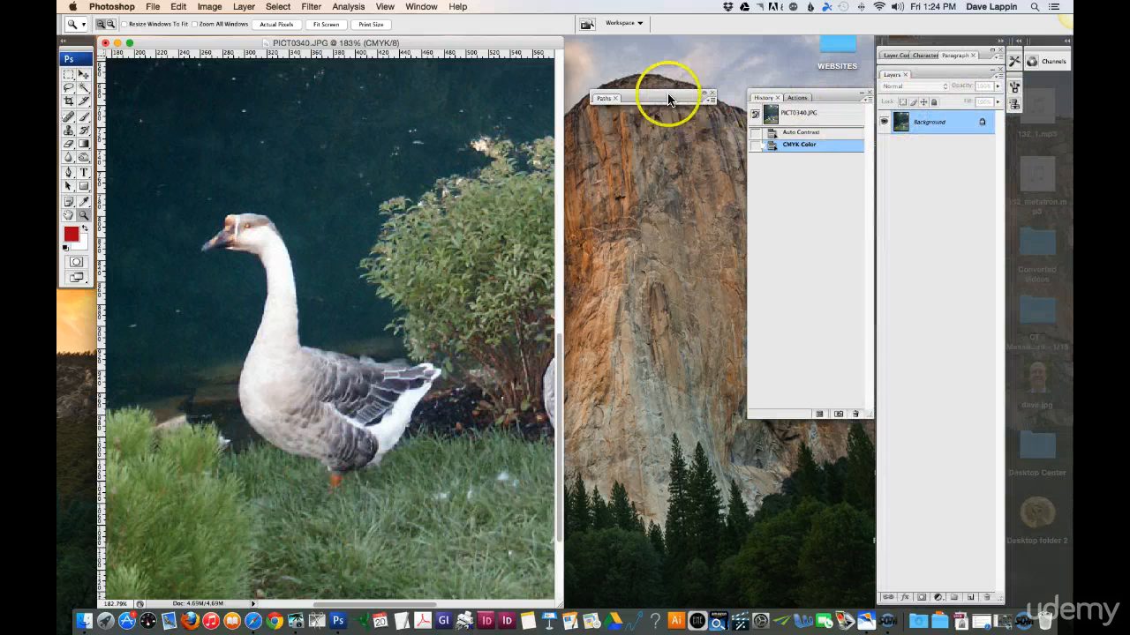
{"action": "double_click", "coordinate": [668, 98]}
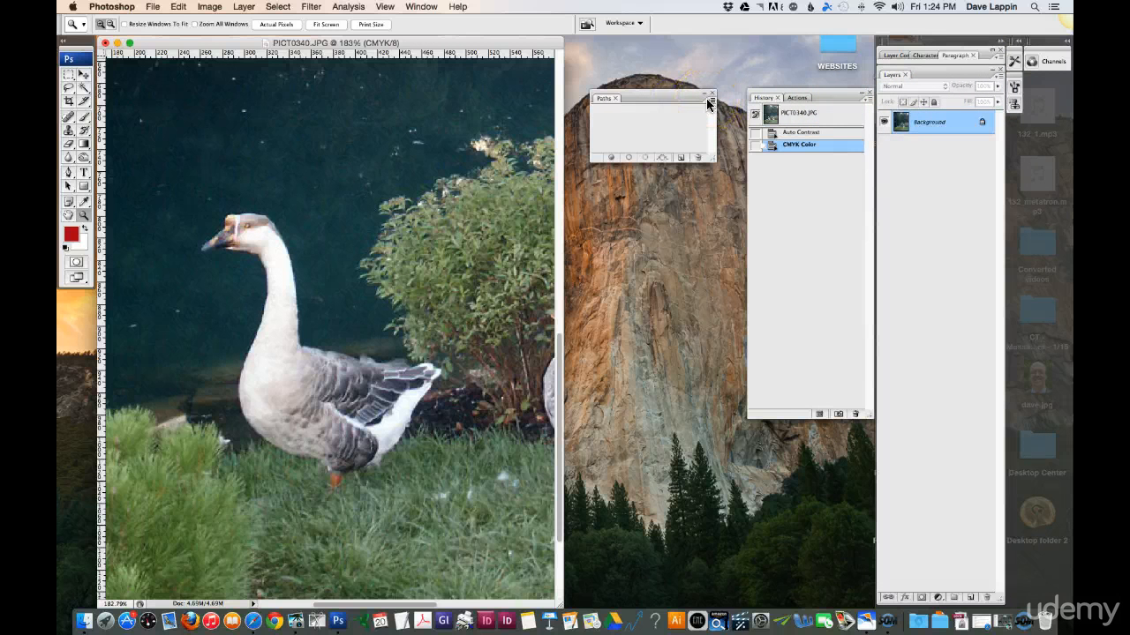
- Create a new path named Path 1 in the Paths panel
{"action": "left_click", "coordinate": [707, 105]}
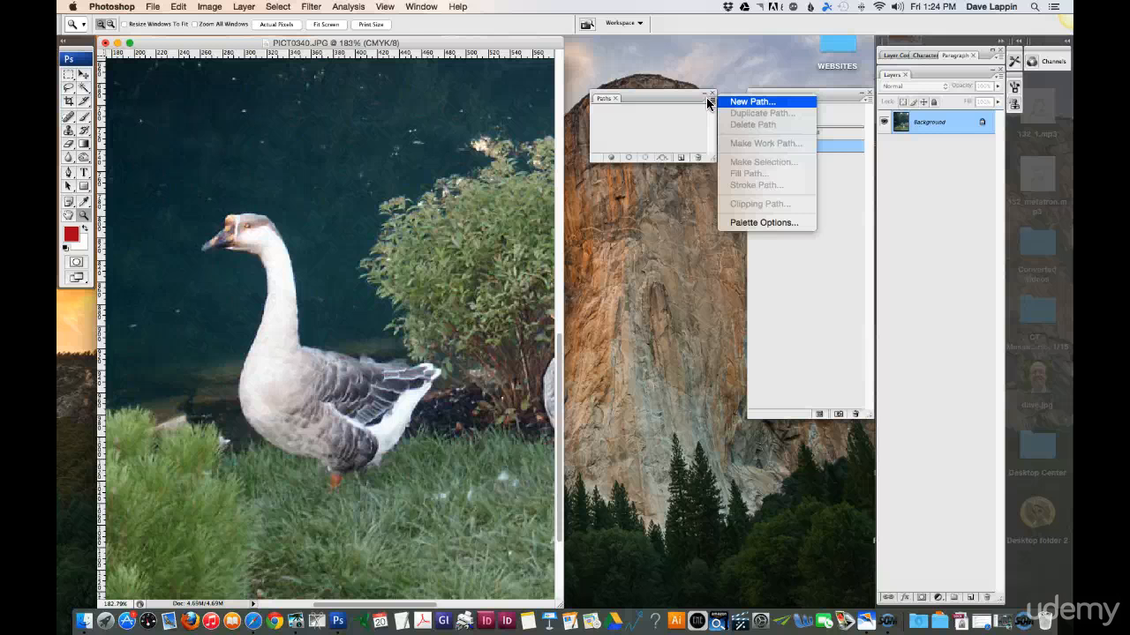
{"action": "left_click", "coordinate": [741, 102]}
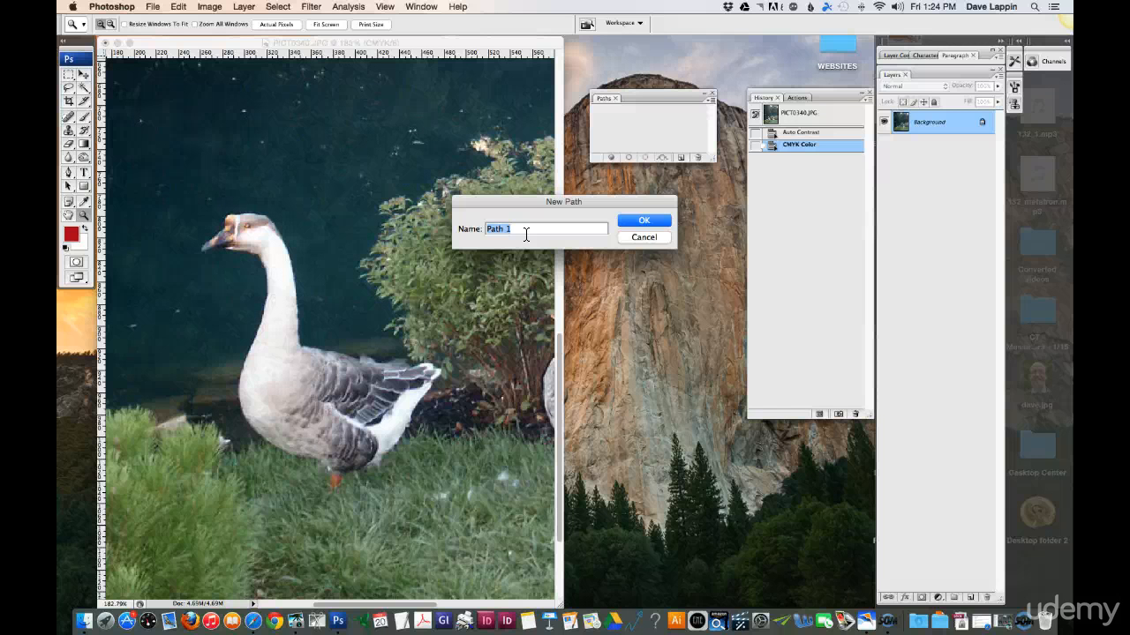
{"action": "left_click", "coordinate": [648, 221]}
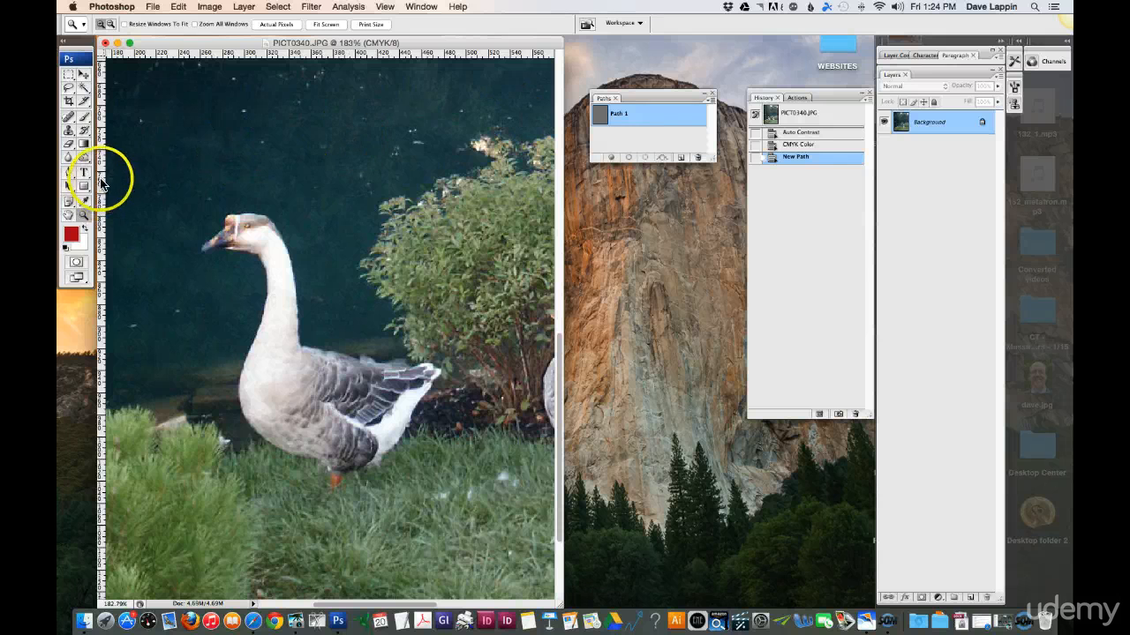
- Using the Pen tool, start the path at the left goose's orange leg and trace its underside to the white rear feathers
{"action": "left_click", "coordinate": [70, 172]}
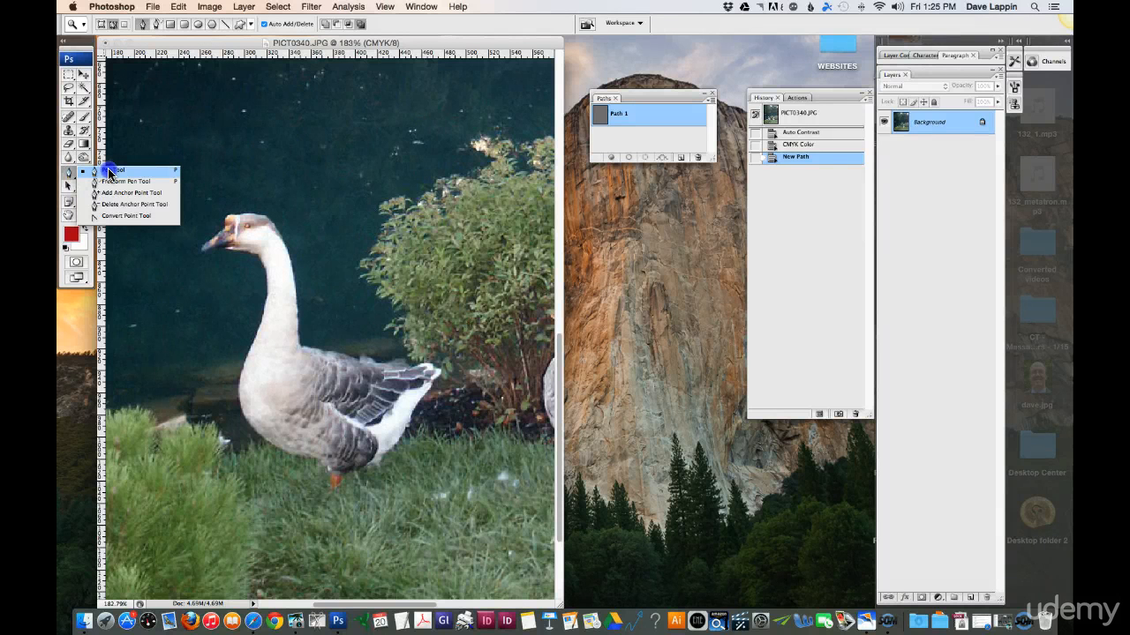
{"action": "left_click", "coordinate": [109, 173]}
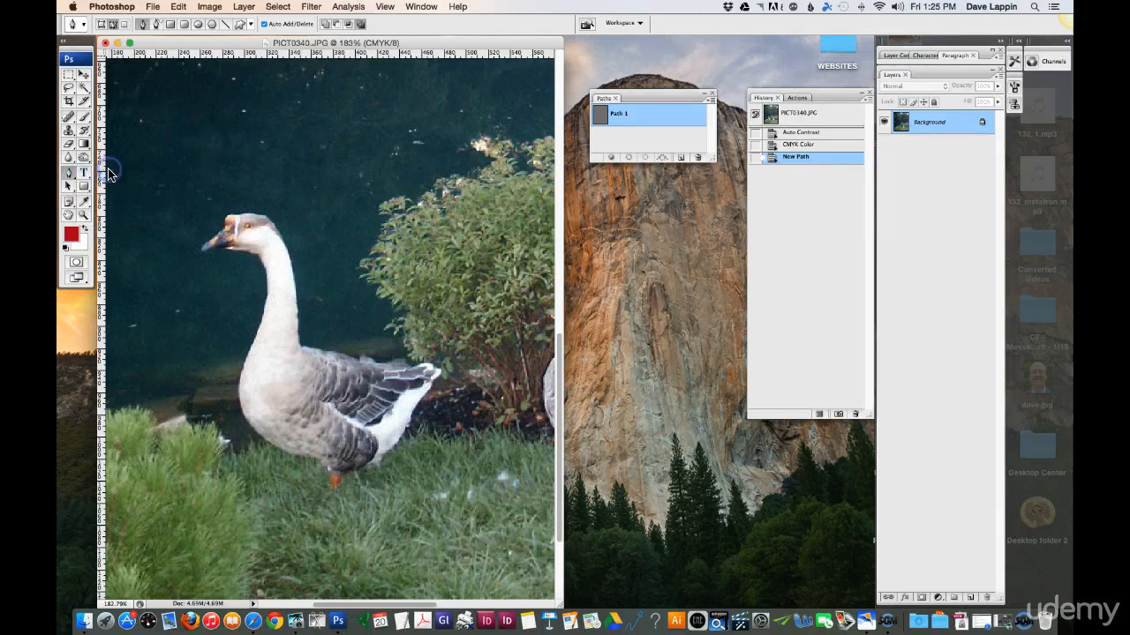
{"action": "left_click", "coordinate": [84, 214]}
{"action": "left_click_drag", "start_coordinate": [152, 188], "coordinate": [468, 509]}
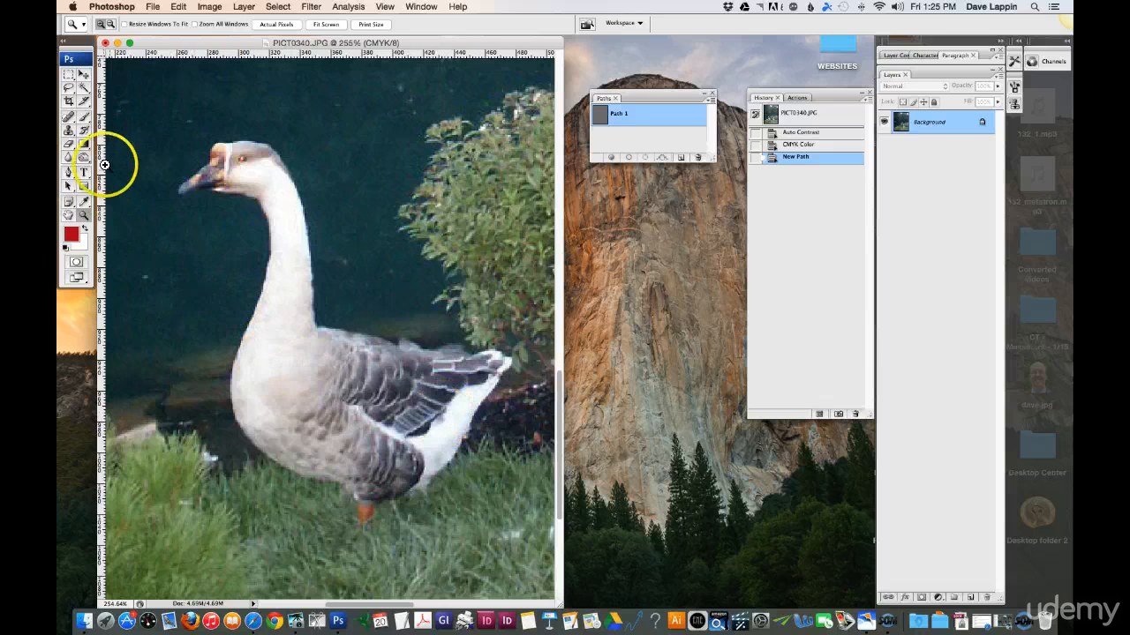
{"action": "left_click", "coordinate": [69, 172]}
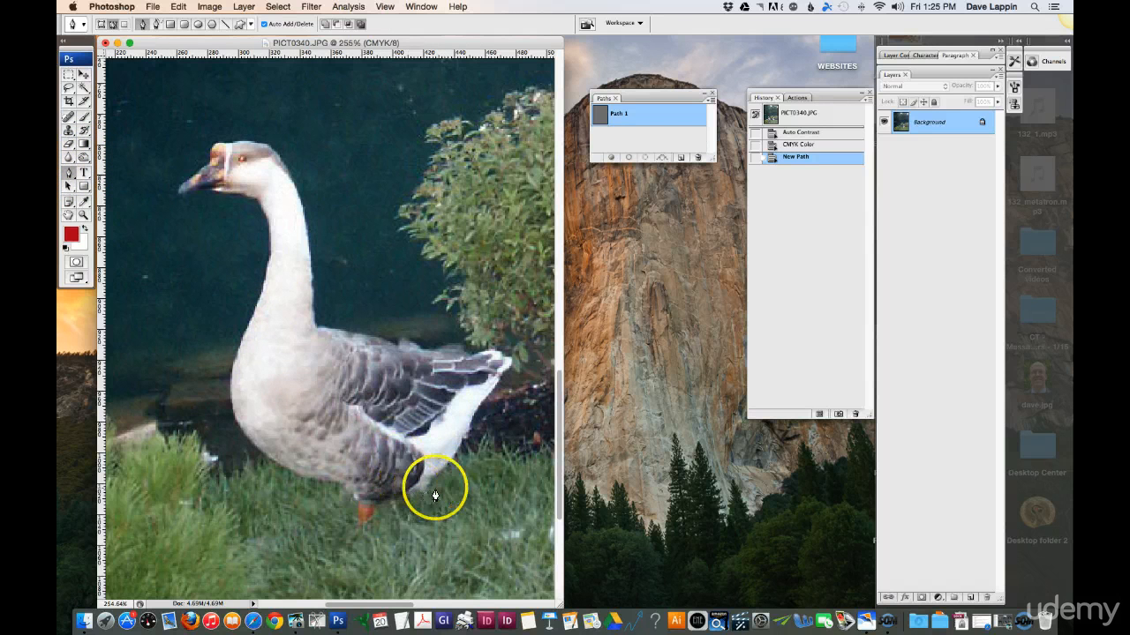
{"action": "left_click", "coordinate": [372, 522]}
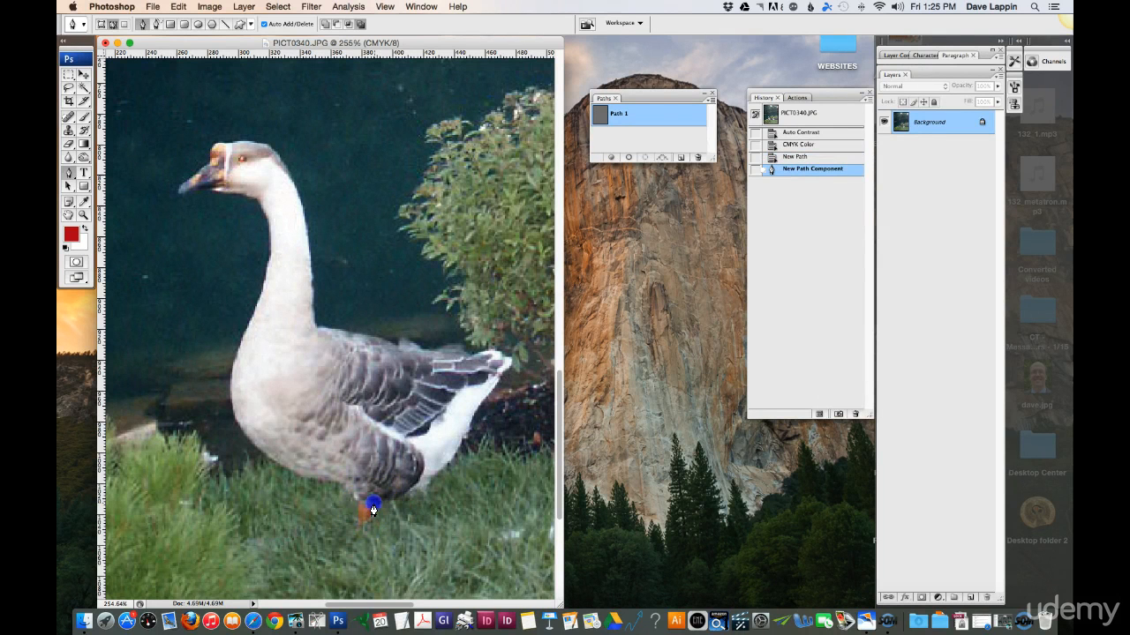
{"action": "left_click", "coordinate": [375, 505]}
{"action": "left_click", "coordinate": [385, 503]}
{"action": "left_click", "coordinate": [397, 501]}
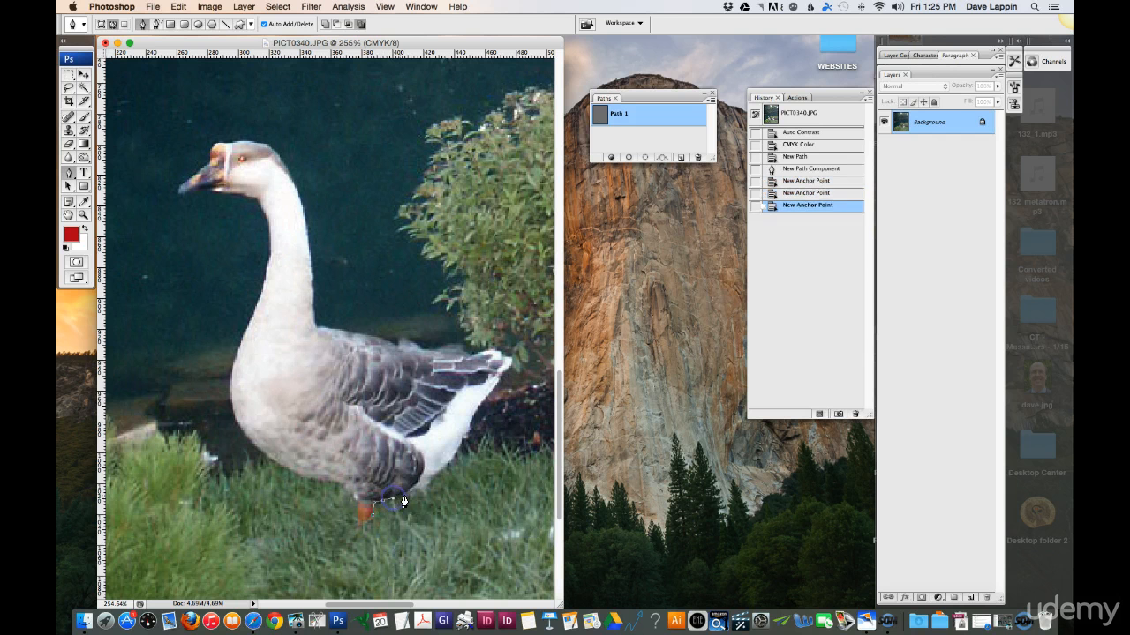
{"action": "left_click", "coordinate": [405, 498]}
{"action": "left_click", "coordinate": [418, 491]}
{"action": "left_click", "coordinate": [428, 487]}
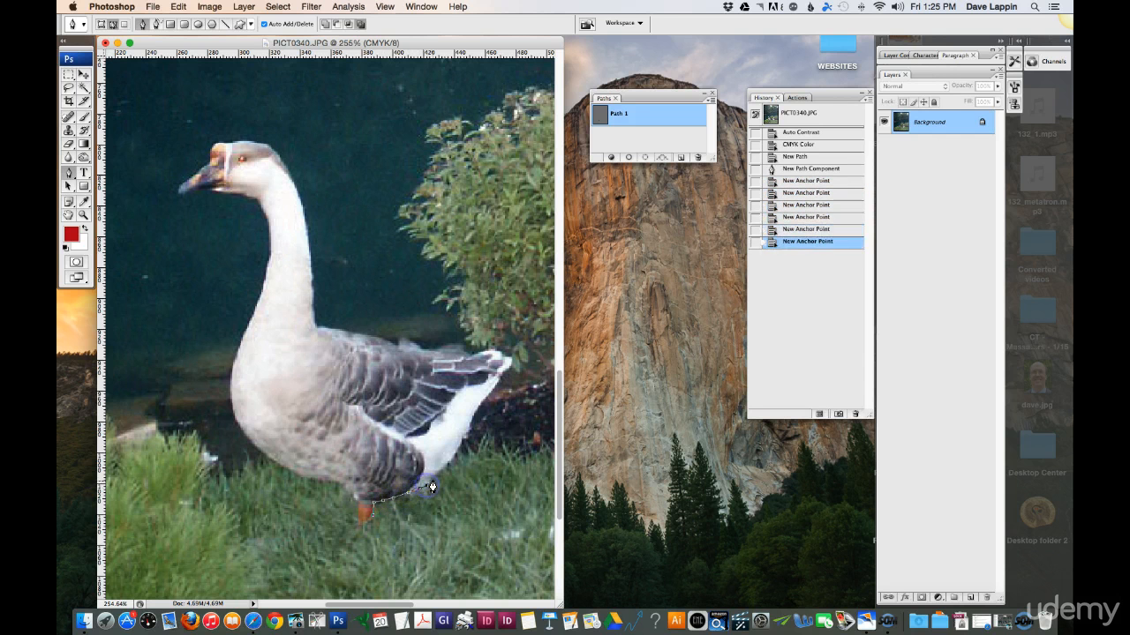
- Continue the path with closely spaced anchor points up the white rear feathers to the tip of the tail
{"action": "left_click", "coordinate": [432, 483]}
{"action": "left_click", "coordinate": [441, 468]}
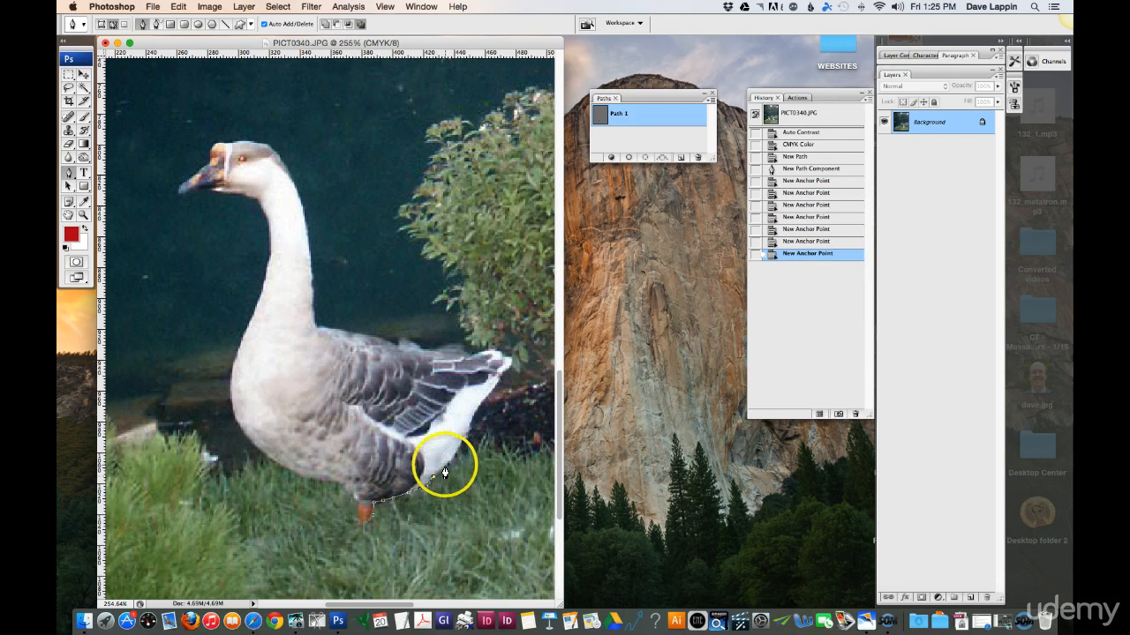
{"action": "left_click", "coordinate": [449, 460]}
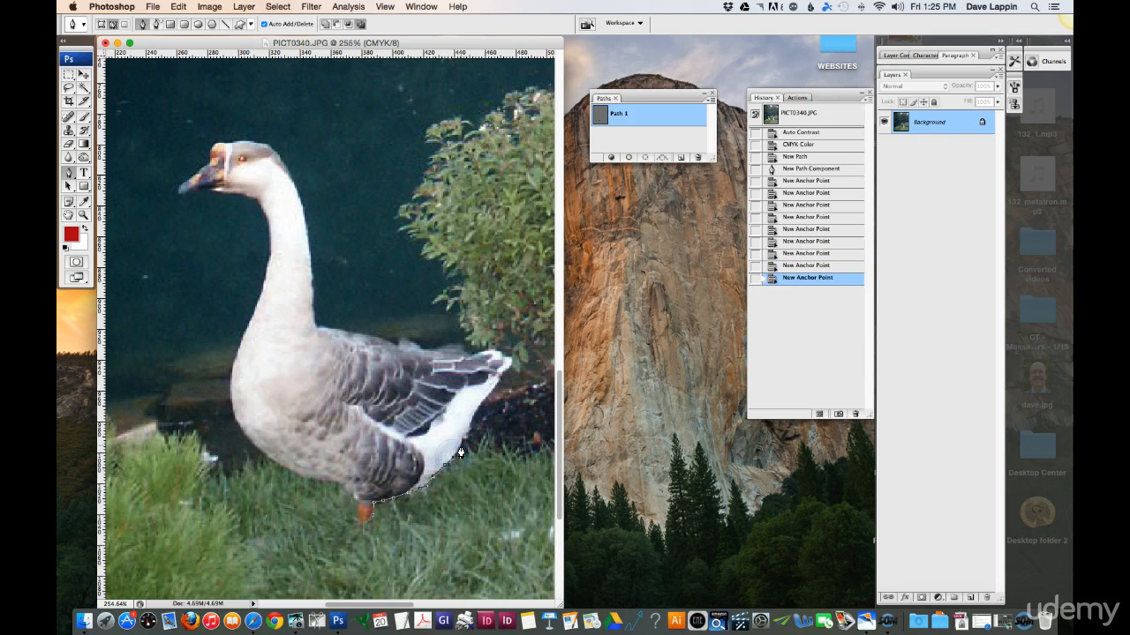
{"action": "left_click", "coordinate": [458, 451]}
{"action": "left_click", "coordinate": [465, 442]}
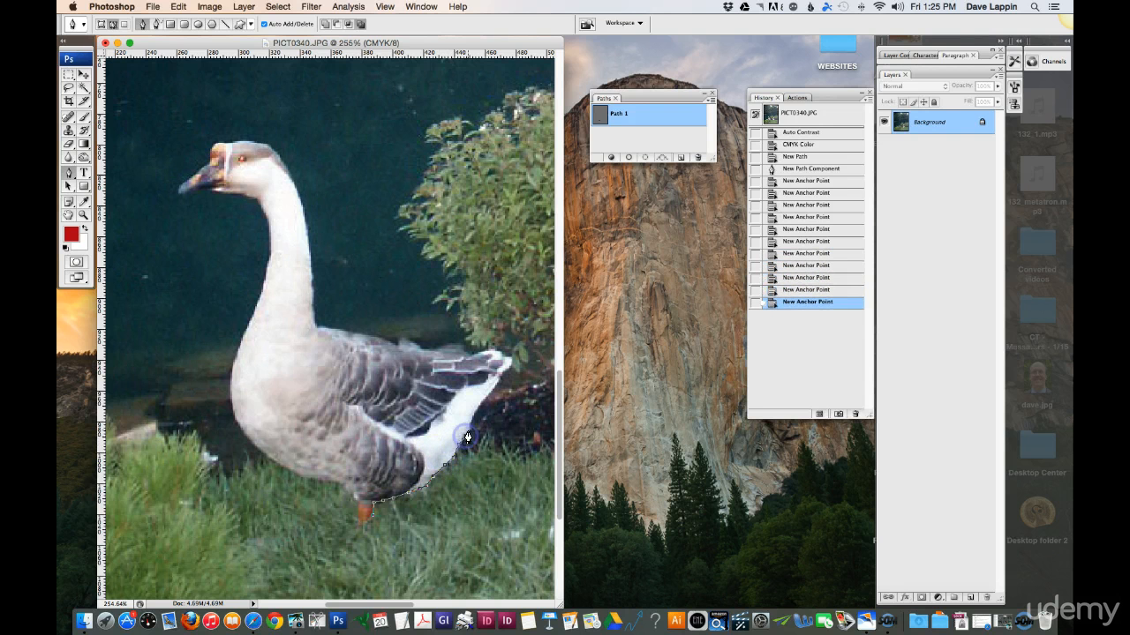
{"action": "left_click", "coordinate": [470, 432]}
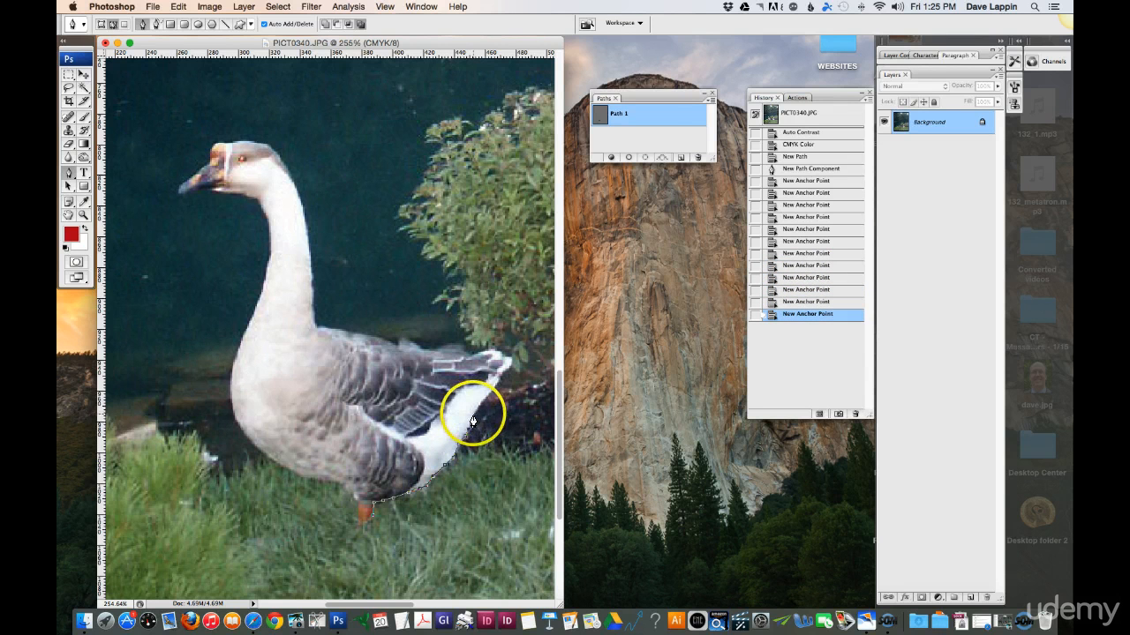
{"action": "left_click", "coordinate": [477, 411]}
{"action": "left_click", "coordinate": [485, 402]}
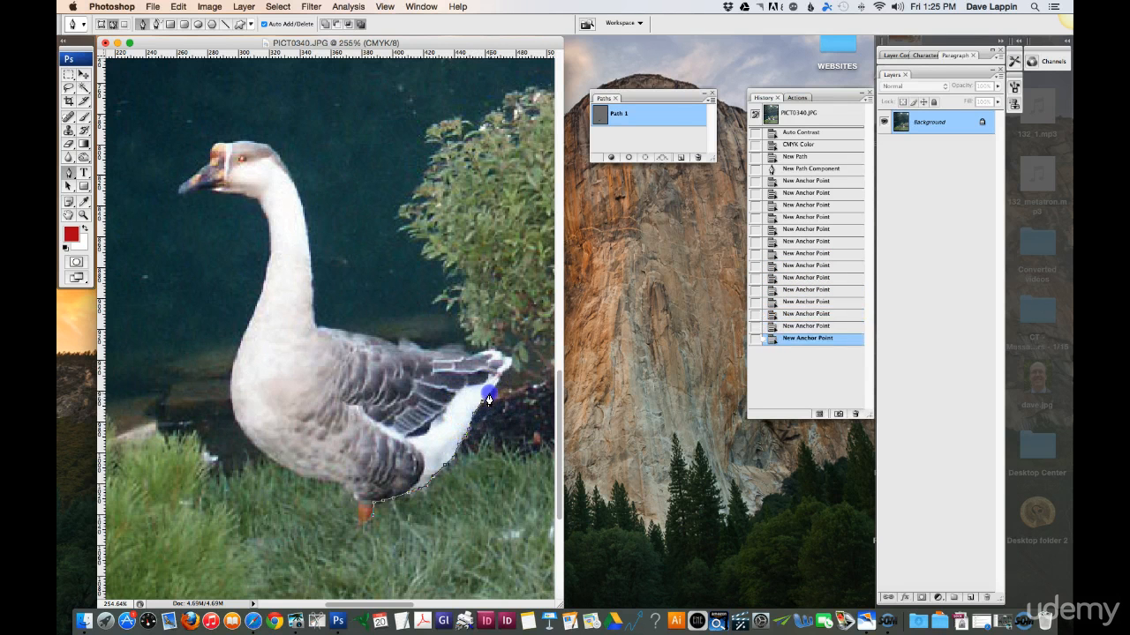
{"action": "left_click", "coordinate": [491, 394]}
{"action": "left_click", "coordinate": [497, 387]}
{"action": "left_click", "coordinate": [500, 378]}
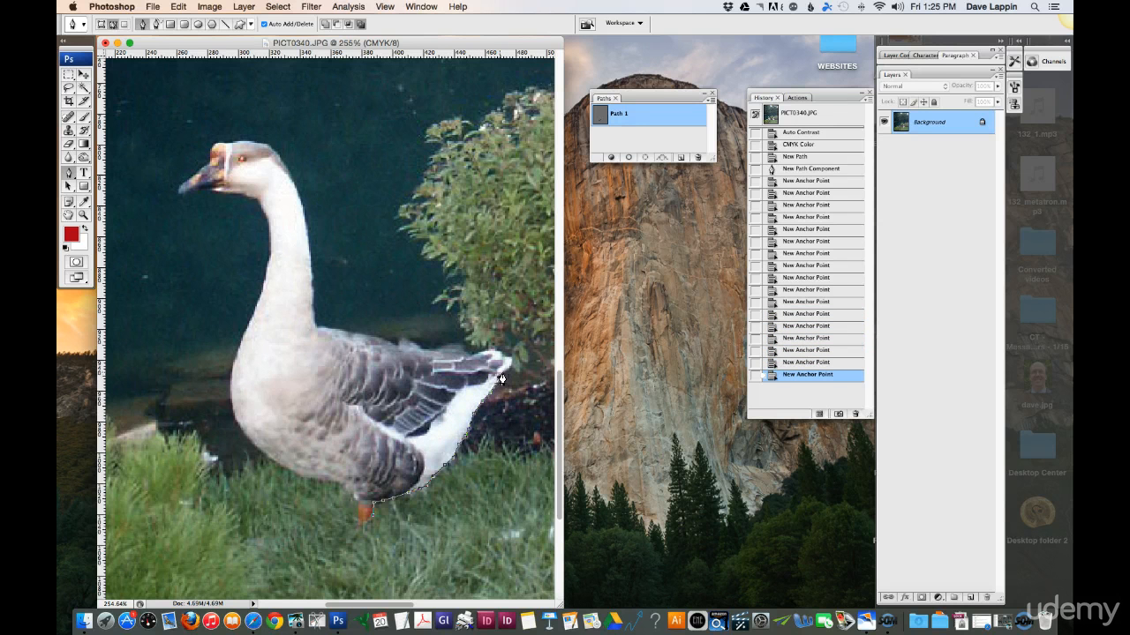
{"action": "left_click", "coordinate": [505, 369]}
{"action": "left_click", "coordinate": [510, 364]}
{"action": "left_click", "coordinate": [509, 360]}
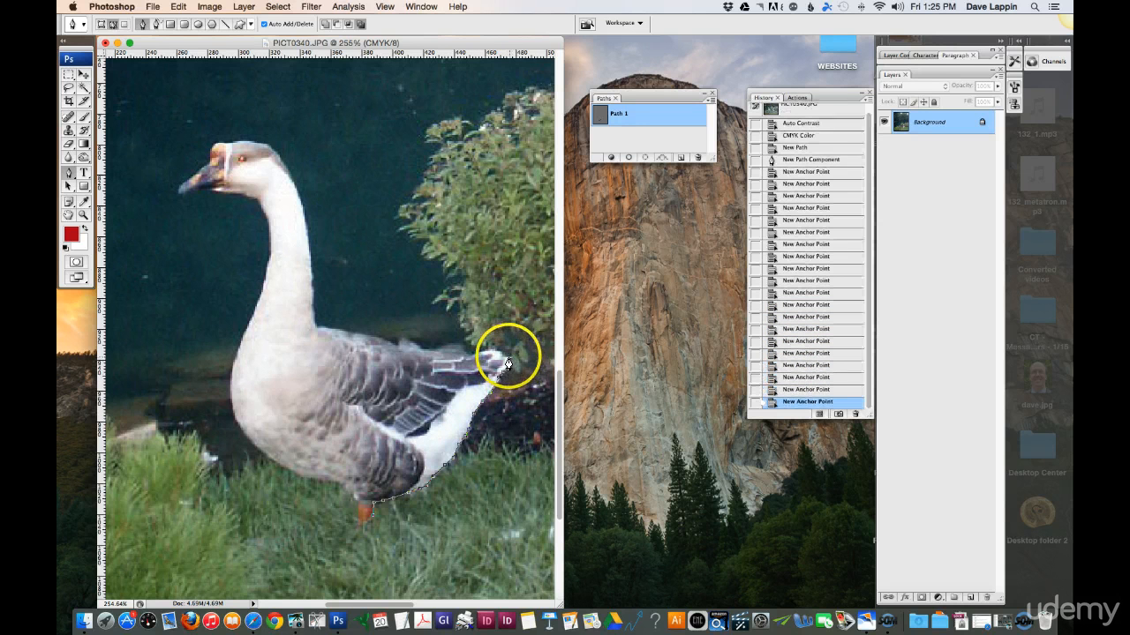
- Trace the path around the tail tip and along the upper edge of the white tail feathers
{"action": "left_click", "coordinate": [506, 358]}
{"action": "left_click", "coordinate": [503, 361]}
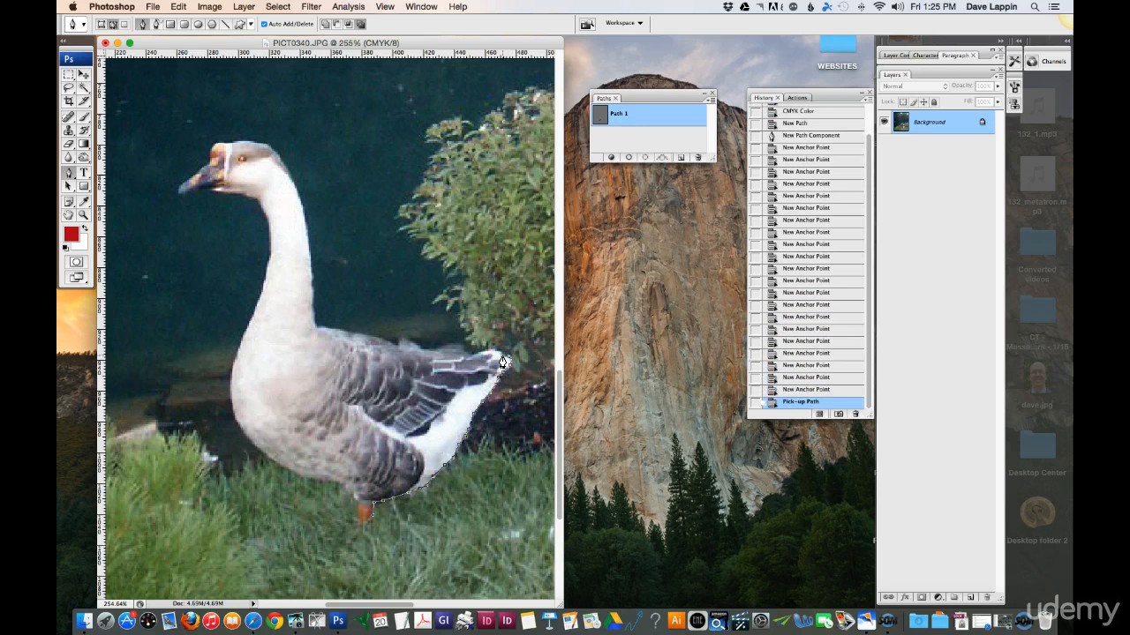
{"action": "left_click", "coordinate": [501, 360]}
{"action": "left_click", "coordinate": [497, 354]}
{"action": "left_click", "coordinate": [491, 349]}
{"action": "left_click", "coordinate": [486, 348]}
{"action": "left_click", "coordinate": [483, 359]}
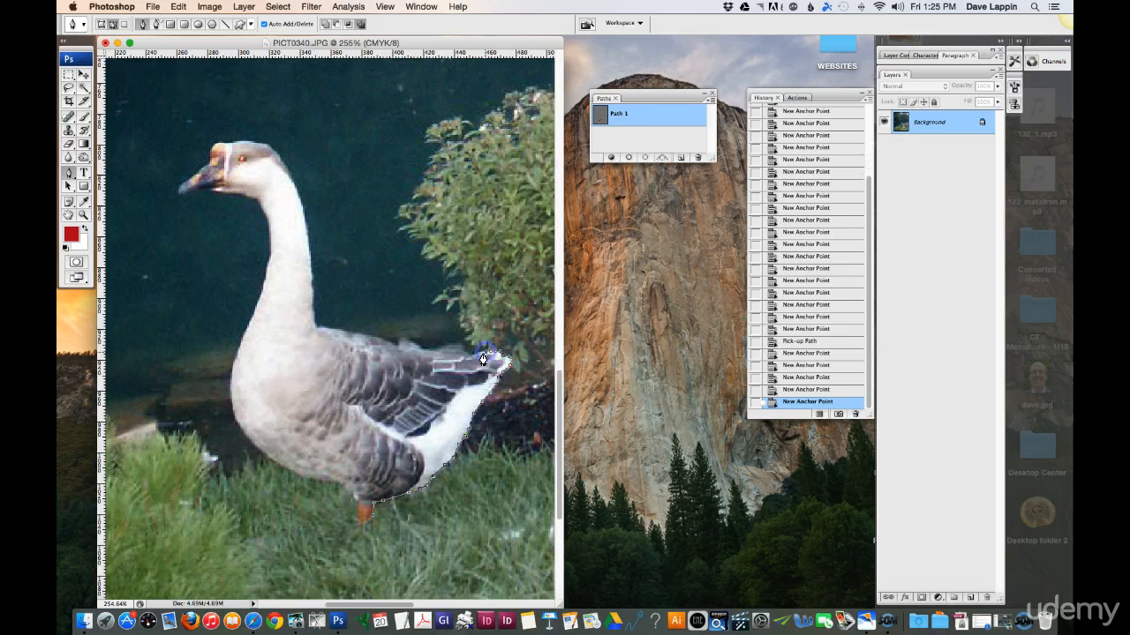
{"action": "left_click", "coordinate": [478, 358]}
{"action": "left_click", "coordinate": [474, 358]}
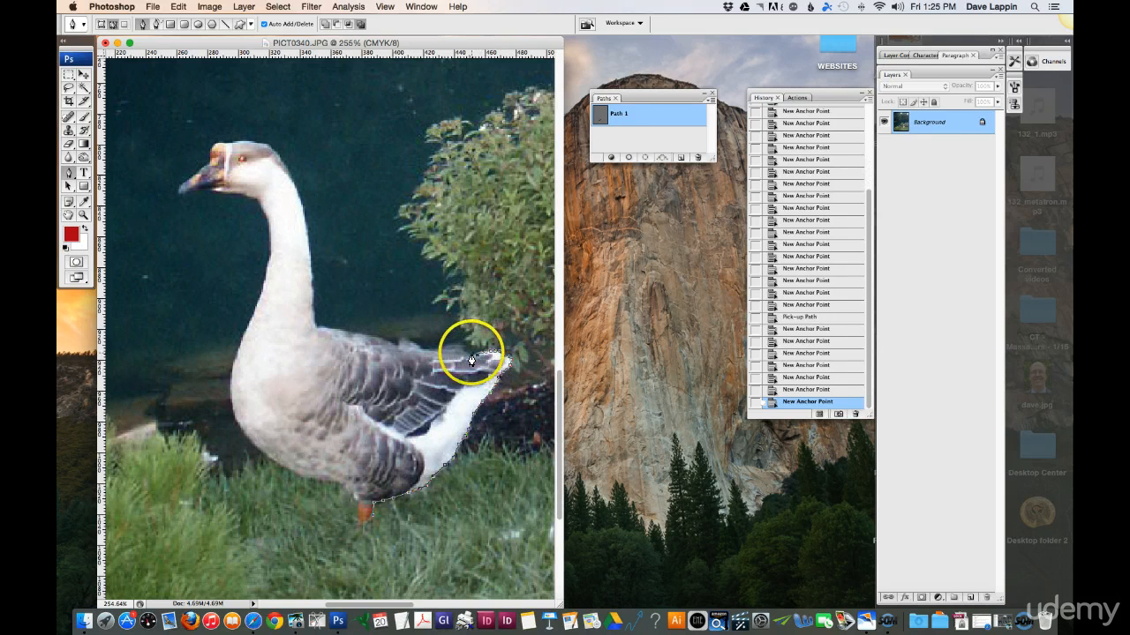
- Extend the path with closely spaced anchor points along the upper edge of the goose's dark wing-tip feathers
{"action": "left_click", "coordinate": [466, 358]}
{"action": "left_click", "coordinate": [459, 355]}
{"action": "left_click", "coordinate": [451, 353]}
{"action": "left_click", "coordinate": [442, 354]}
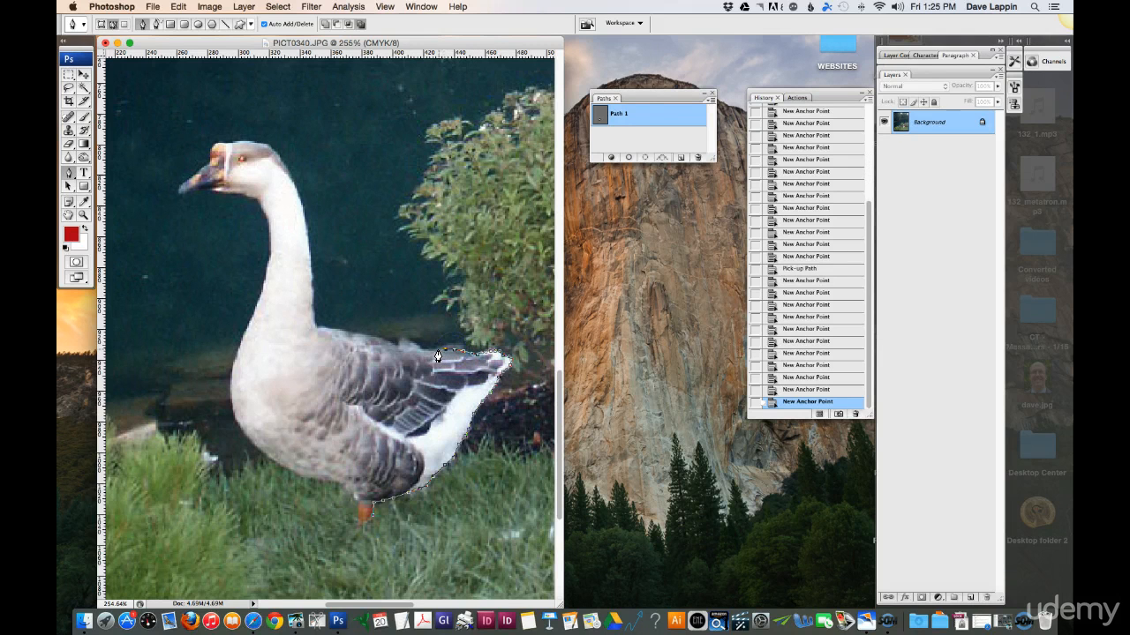
{"action": "left_click", "coordinate": [431, 354]}
{"action": "left_click", "coordinate": [423, 353]}
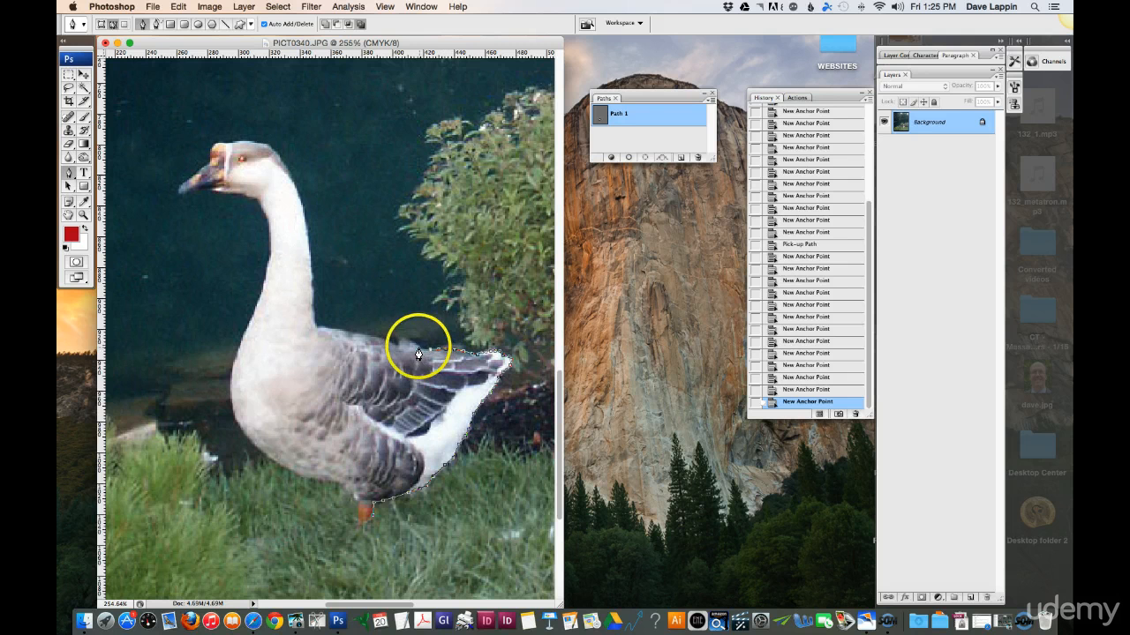
- Continue the path along the goose's back to the base of its neck
{"action": "left_click", "coordinate": [415, 352]}
{"action": "left_click", "coordinate": [409, 349]}
{"action": "left_click", "coordinate": [402, 347]}
{"action": "left_click", "coordinate": [394, 345]}
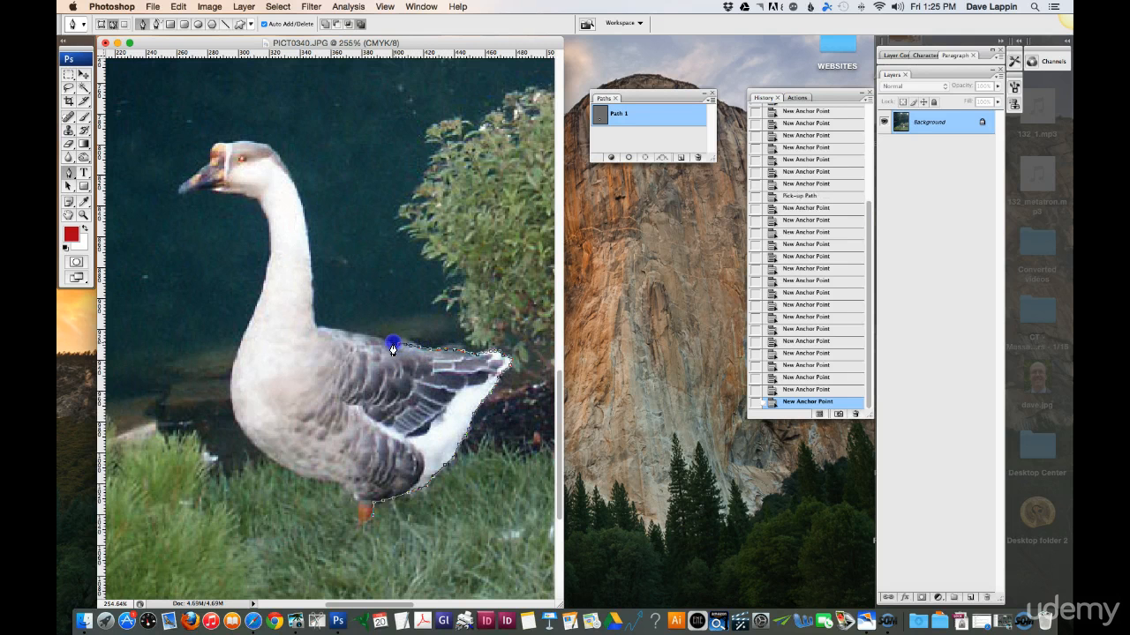
{"action": "left_click", "coordinate": [385, 344]}
{"action": "left_click", "coordinate": [375, 341]}
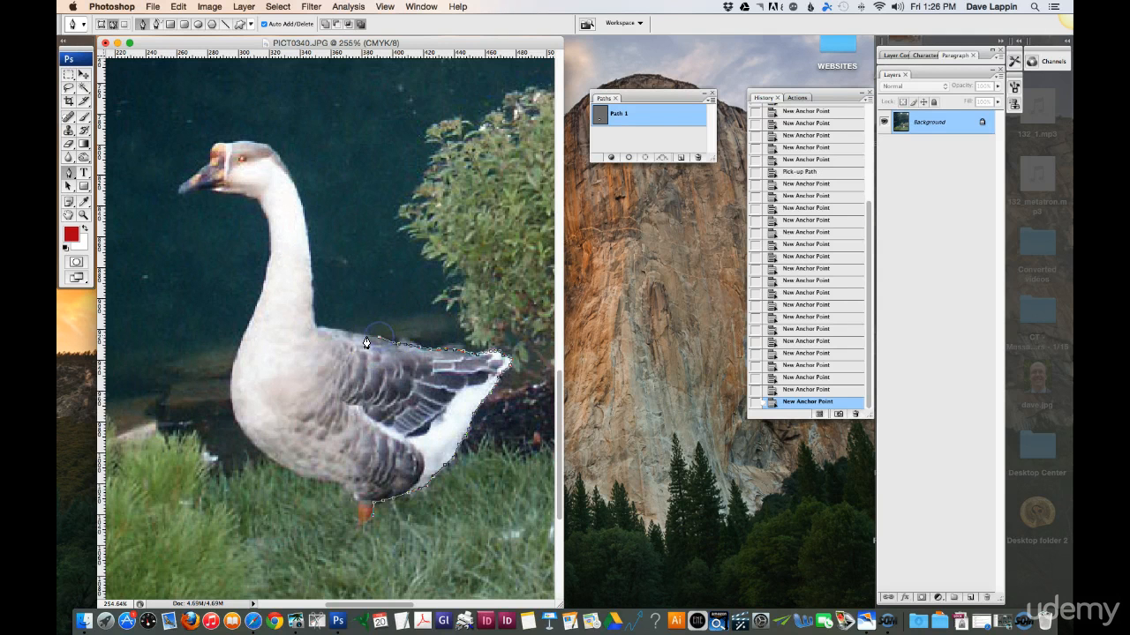
{"action": "left_click", "coordinate": [365, 341]}
{"action": "left_click", "coordinate": [333, 333]}
{"action": "left_click", "coordinate": [316, 335]}
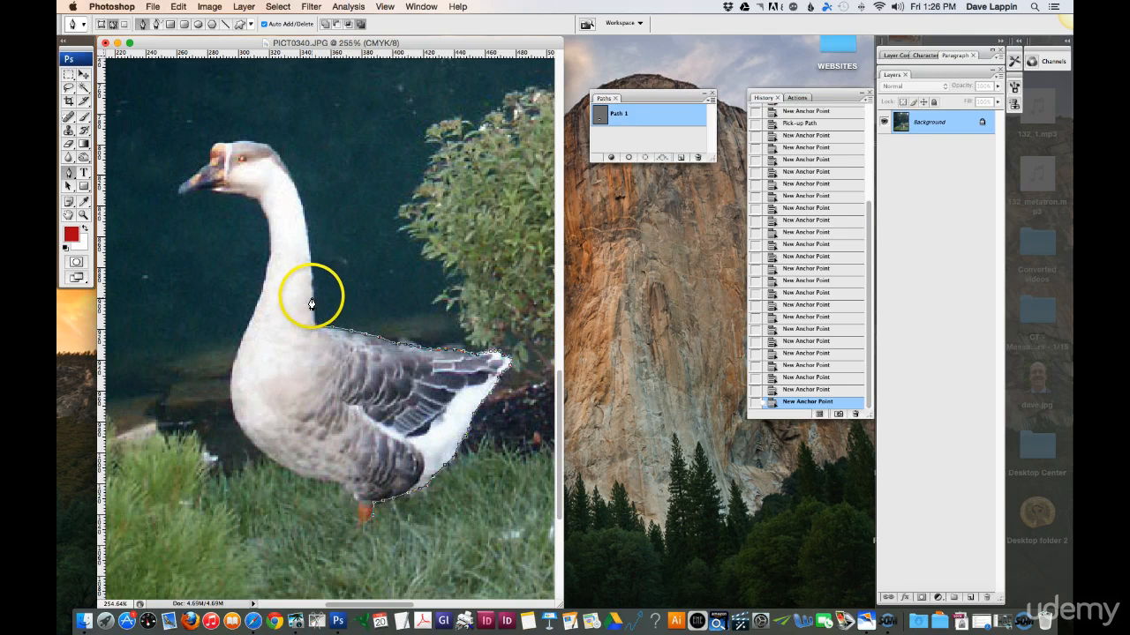
- Trace the path up the back of the neck and over the crown of the goose's head
{"action": "left_click_drag", "start_coordinate": [313, 298], "coordinate": [308, 264]}
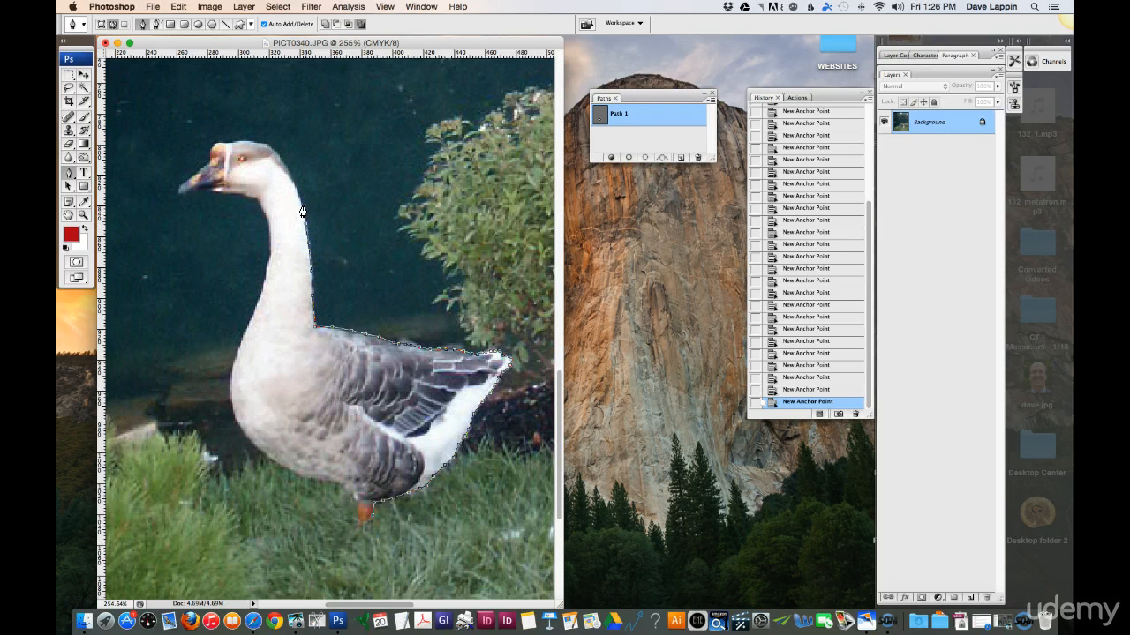
{"action": "left_click", "coordinate": [263, 151]}
{"action": "left_click", "coordinate": [246, 141]}
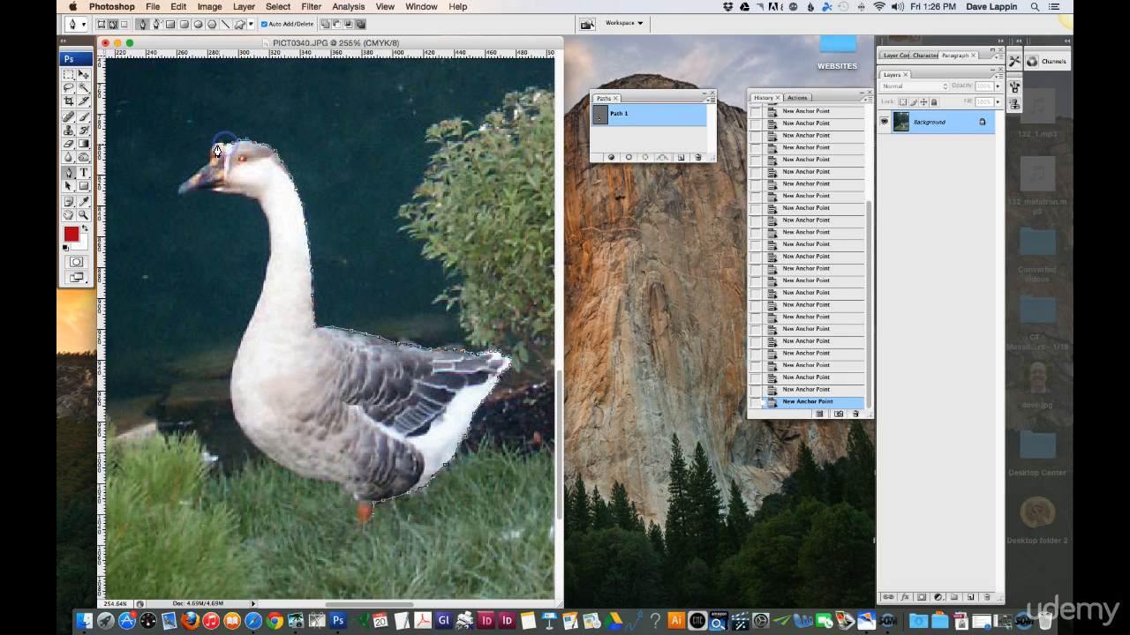
- Trace the path around the forehead knob and beak tip, and back beneath the beak to the throat
{"action": "left_click", "coordinate": [212, 145]}
{"action": "left_click", "coordinate": [181, 183]}
{"action": "left_click", "coordinate": [183, 193]}
{"action": "left_click", "coordinate": [188, 193]}
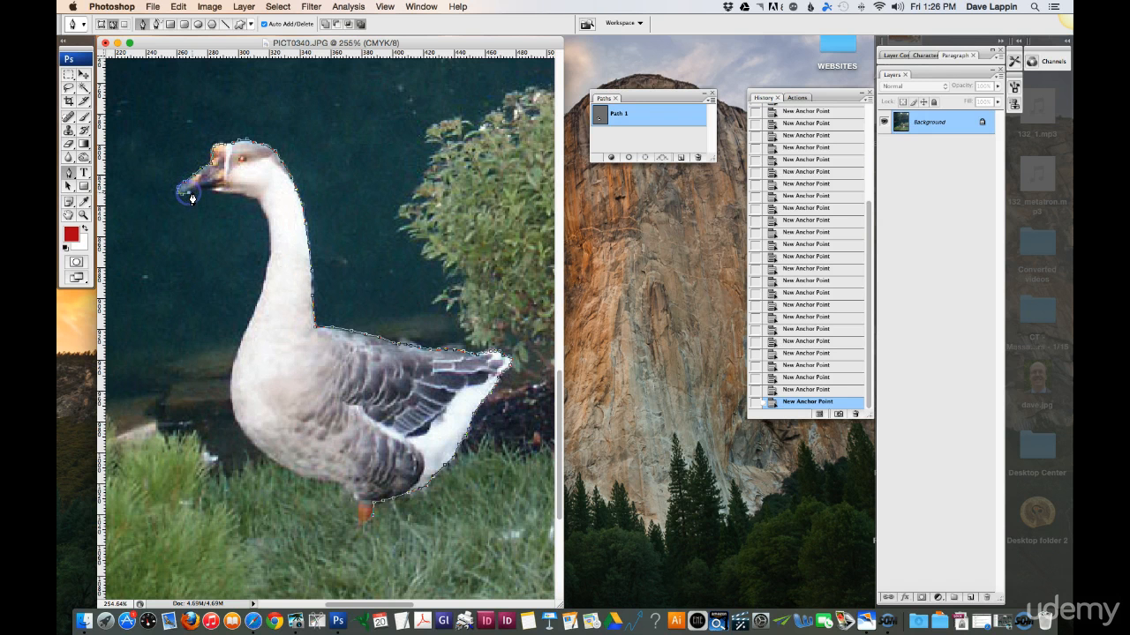
{"action": "left_click", "coordinate": [239, 202]}
{"action": "left_click", "coordinate": [232, 200]}
{"action": "left_click", "coordinate": [227, 192]}
{"action": "left_click", "coordinate": [251, 193]}
{"action": "left_click", "coordinate": [257, 204]}
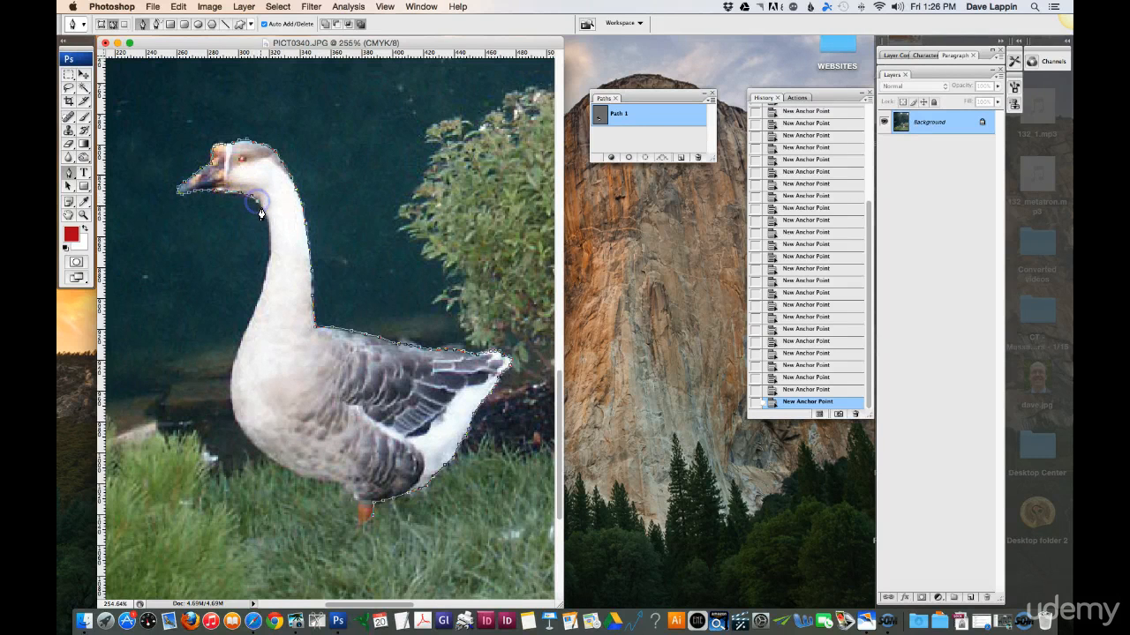
- Continue the path down the front of the goose's neck to the upper breast
{"action": "left_click", "coordinate": [266, 217]}
{"action": "left_click", "coordinate": [269, 237]}
{"action": "left_click", "coordinate": [269, 248]}
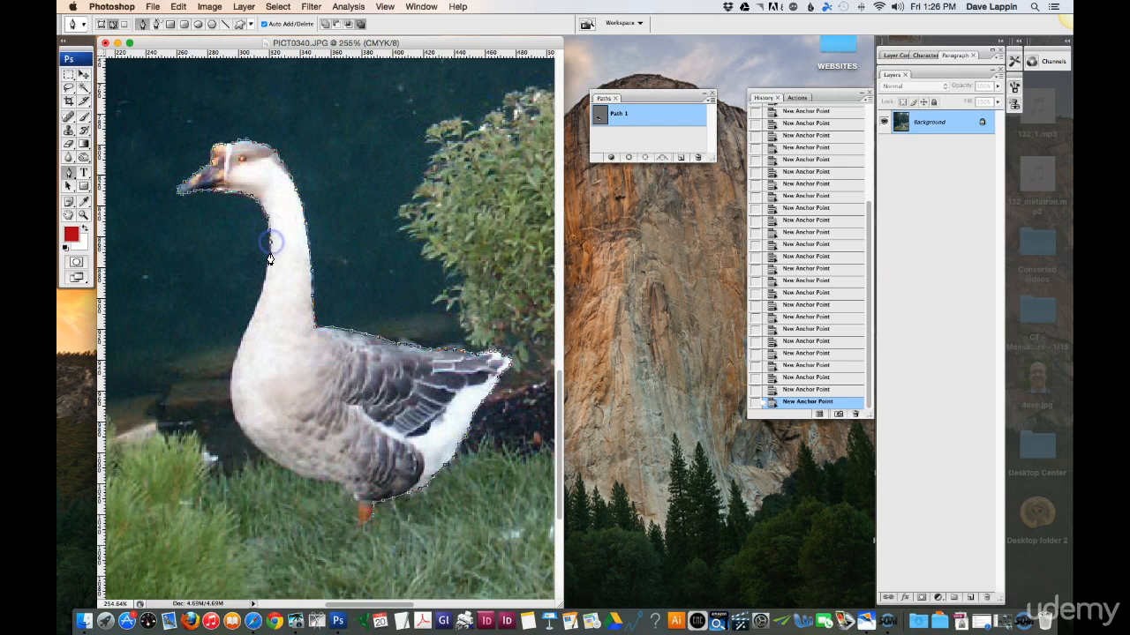
{"action": "left_click", "coordinate": [265, 271]}
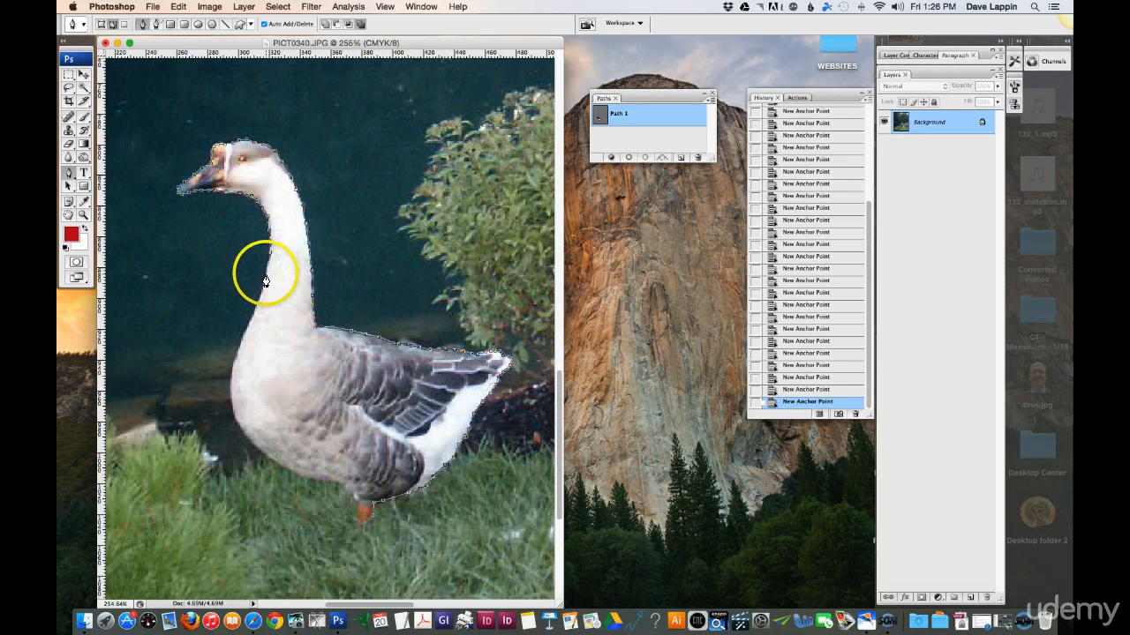
{"action": "left_click_drag", "start_coordinate": [256, 304], "coordinate": [242, 344]}
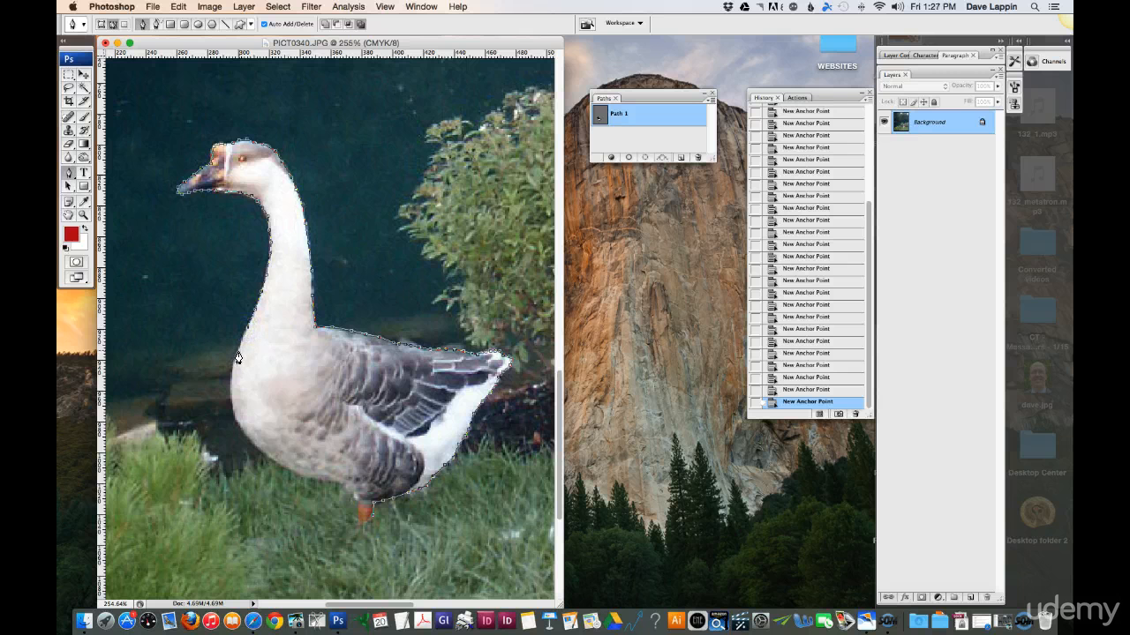
- Trace the path around the goose's breast and along its belly toward the orange leg
{"action": "left_click", "coordinate": [228, 378]}
{"action": "scroll", "coordinate": [232, 383], "scroll_direction": "down", "scroll_amount": 3}
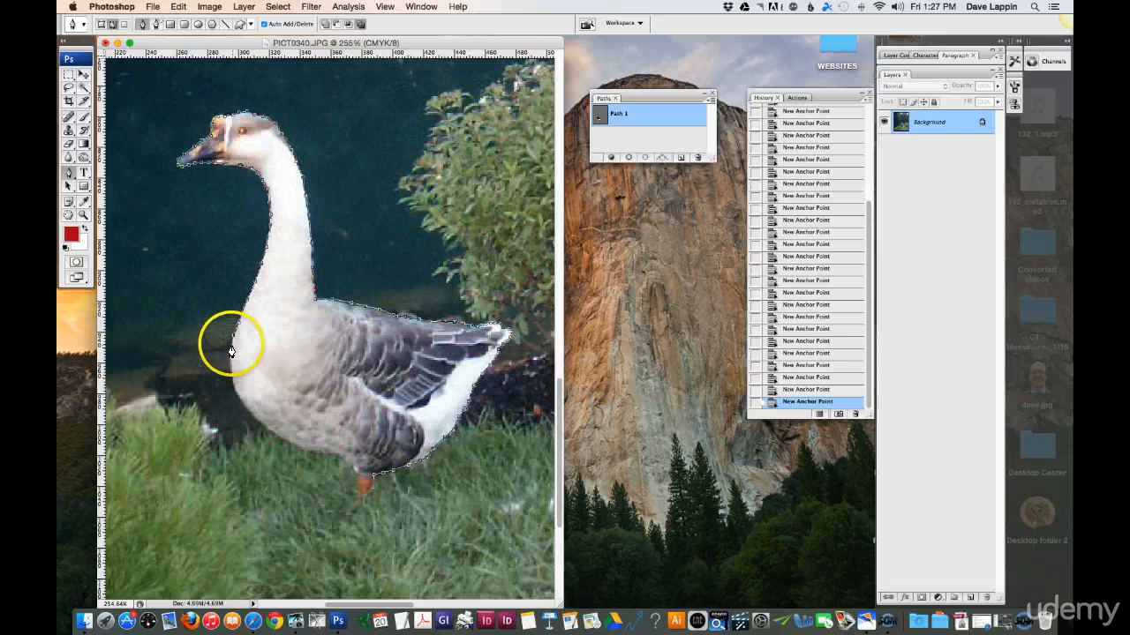
{"action": "left_click", "coordinate": [229, 358]}
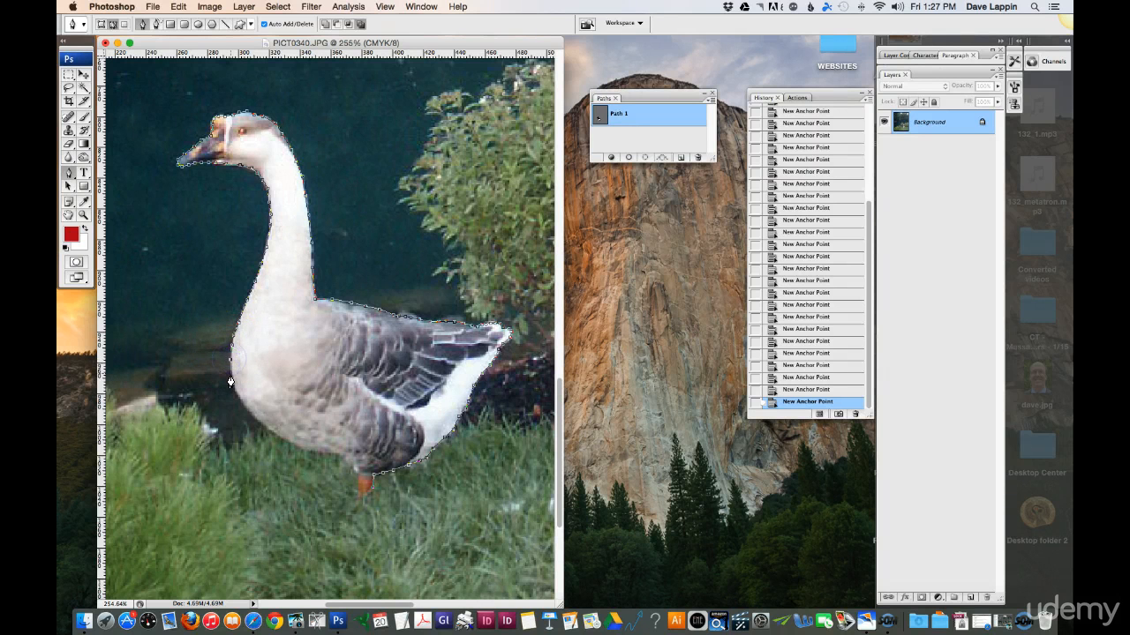
{"action": "left_click", "coordinate": [259, 424]}
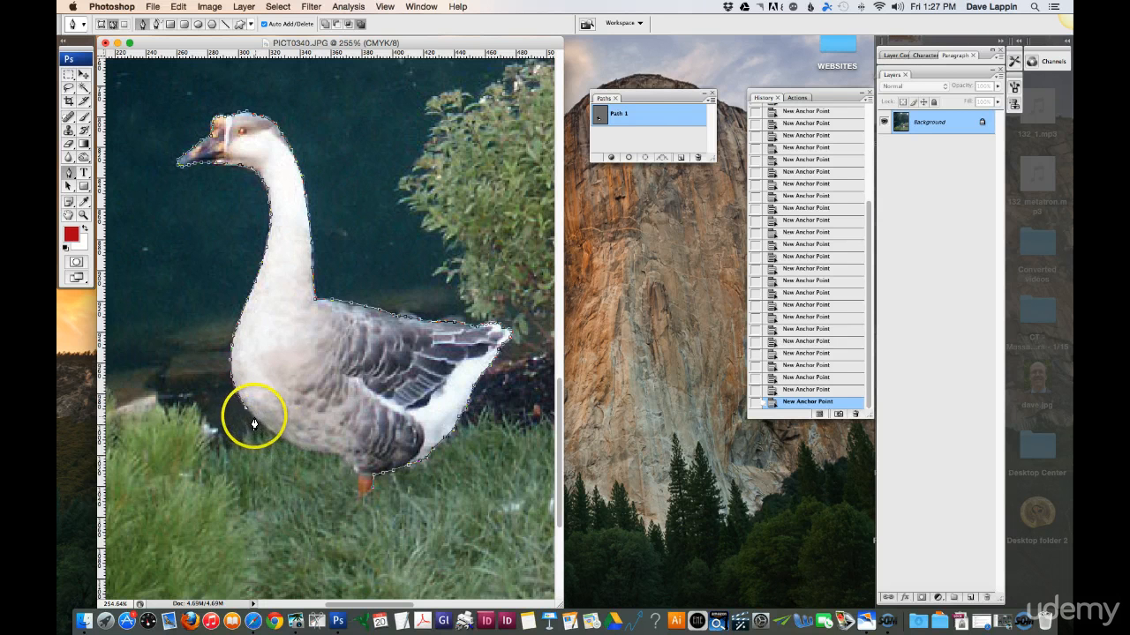
{"action": "left_click", "coordinate": [262, 428]}
{"action": "left_click", "coordinate": [288, 441]}
{"action": "left_click", "coordinate": [310, 447]}
{"action": "left_click", "coordinate": [337, 457]}
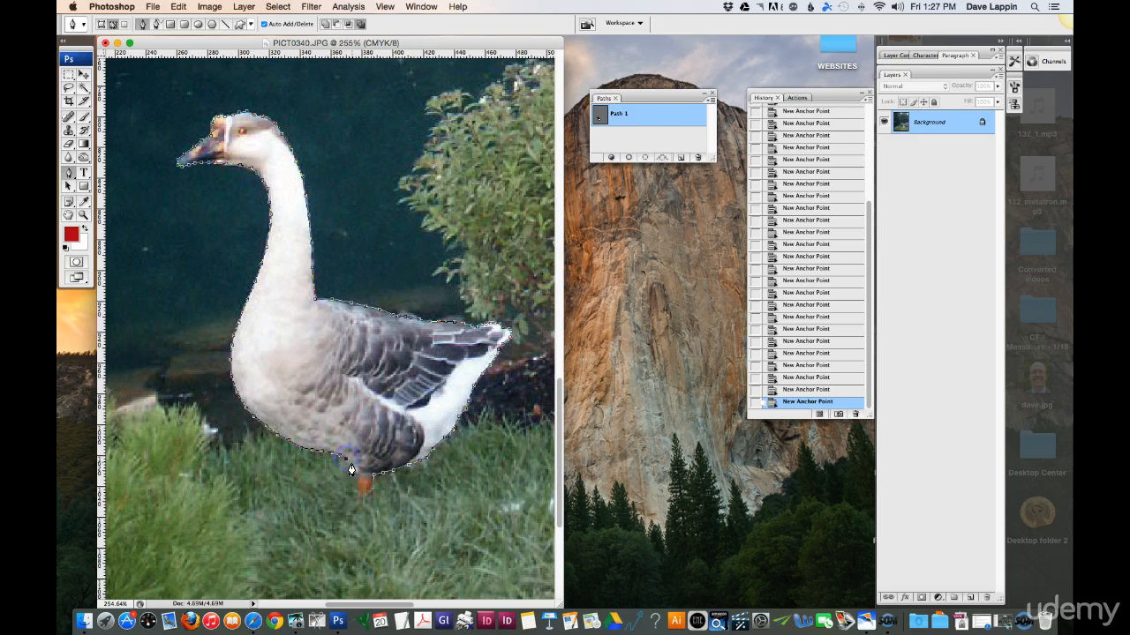
- Trace around the orange leg and close the path at its starting anchor point
{"action": "left_click", "coordinate": [353, 467]}
{"action": "left_click", "coordinate": [352, 484]}
{"action": "left_click", "coordinate": [355, 493]}
{"action": "left_click", "coordinate": [371, 493]}
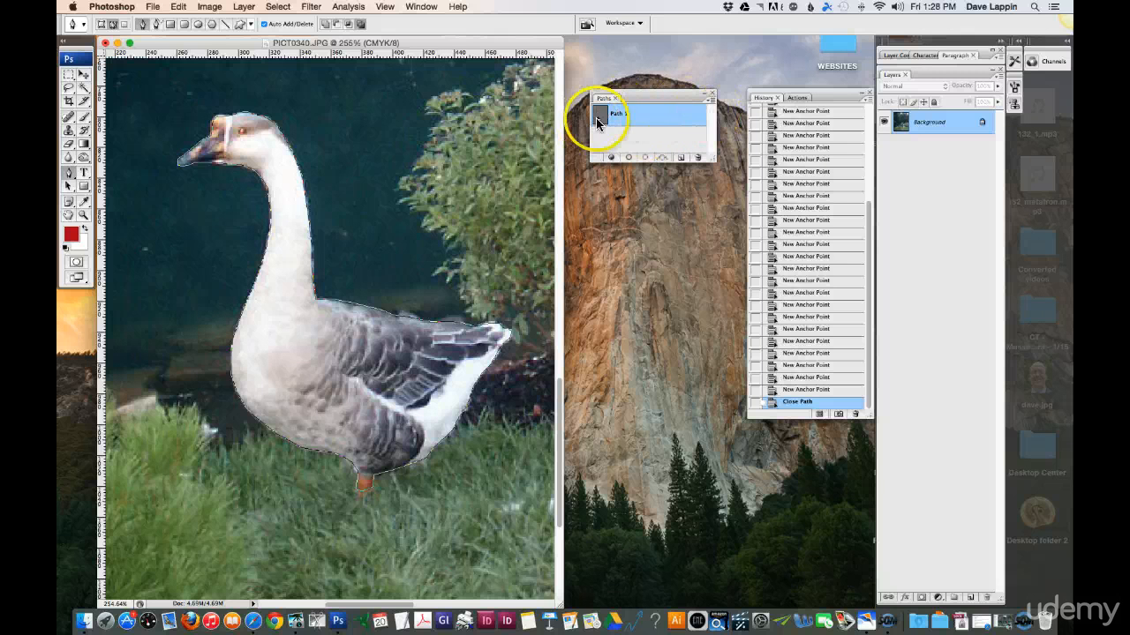
- Make a new anti-aliased selection from Path 1 with a feather radius of 0 pixels
{"action": "left_click", "coordinate": [711, 105]}
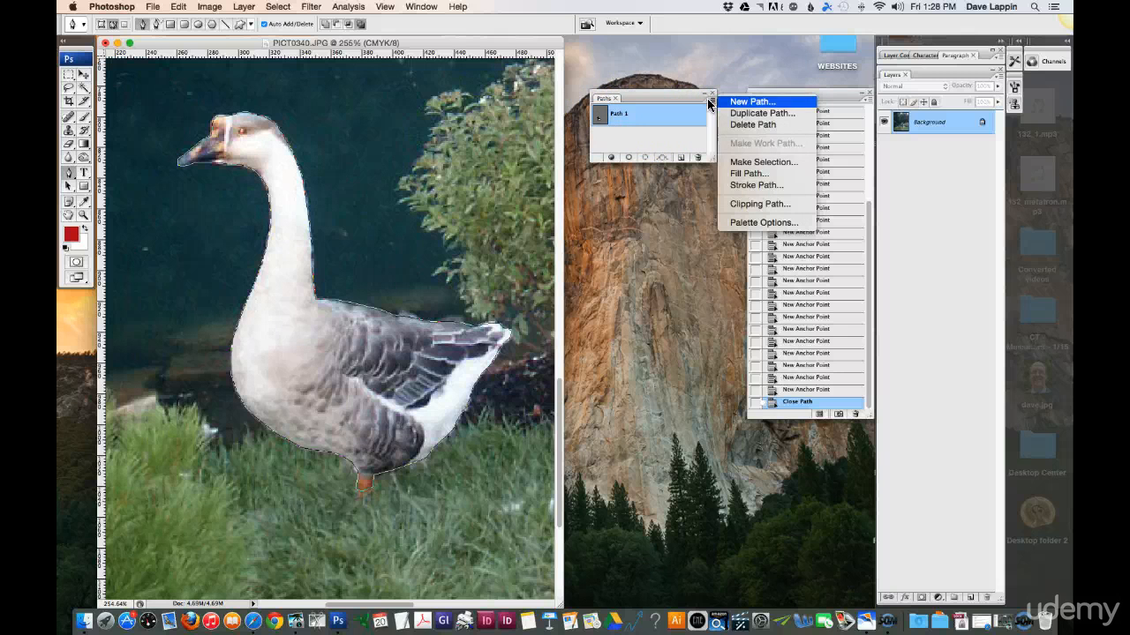
{"action": "left_click", "coordinate": [751, 162]}
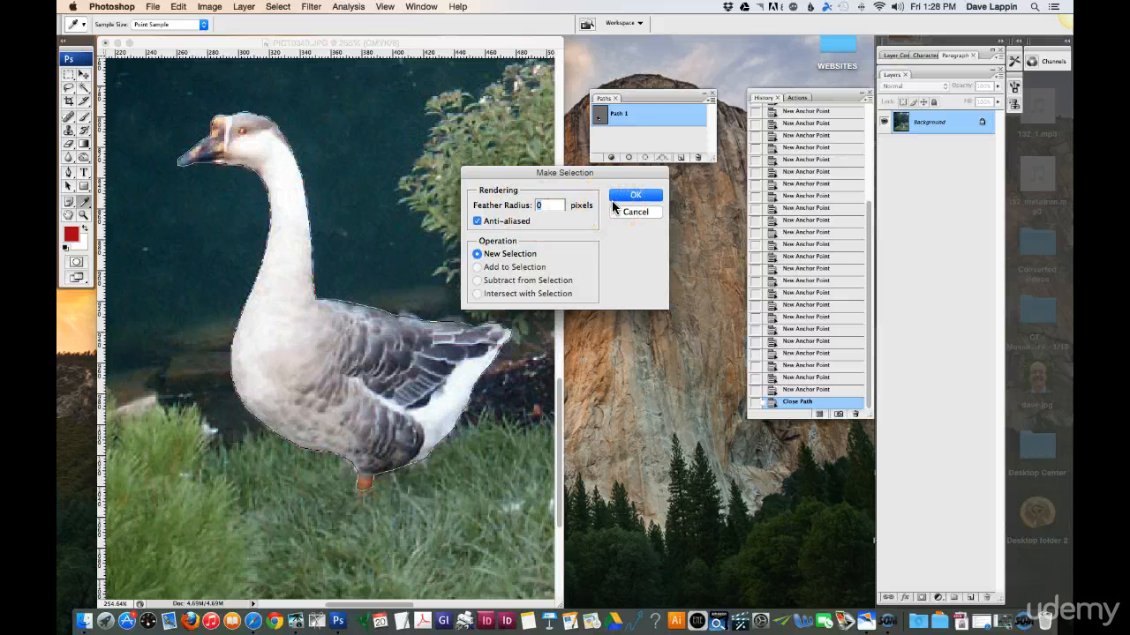
{"action": "left_click", "coordinate": [647, 194]}
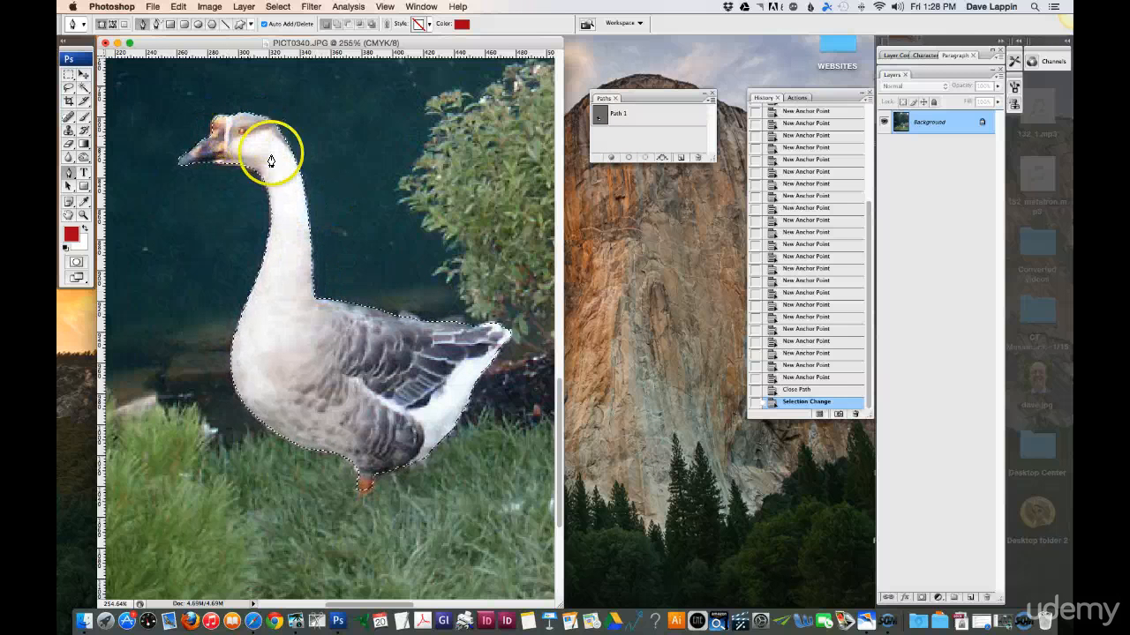
- With the Move tool active and the whole photo fitted in view, copy the selected goose and paste it onto a new layer
{"action": "left_click", "coordinate": [83, 74]}
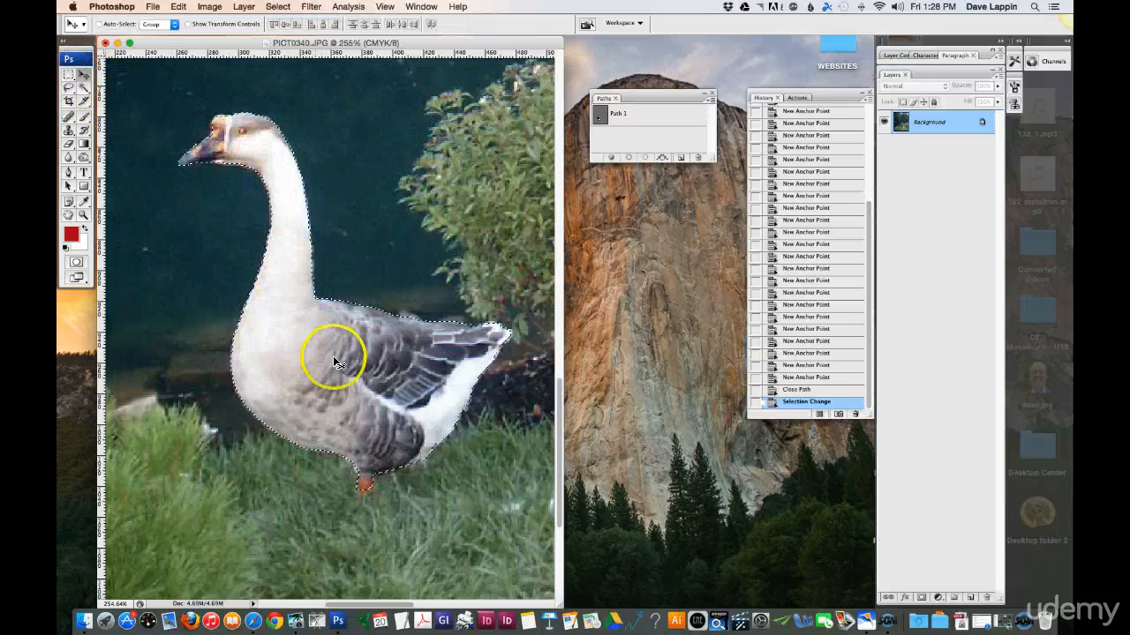
{"action": "key", "text": "super+0"}
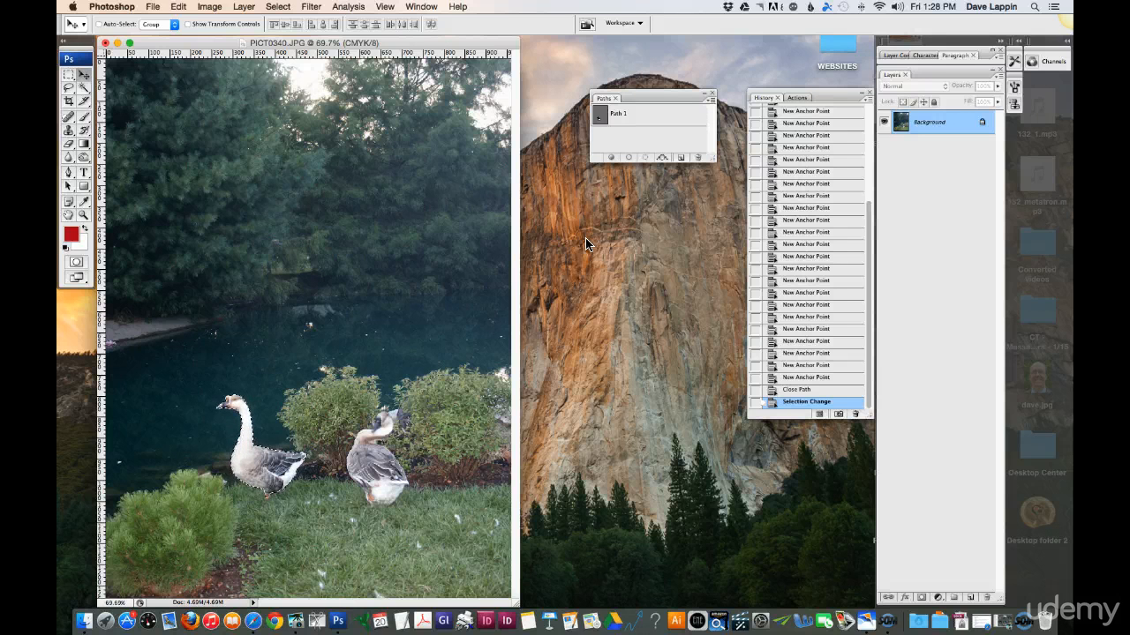
{"action": "key", "text": "super+v"}
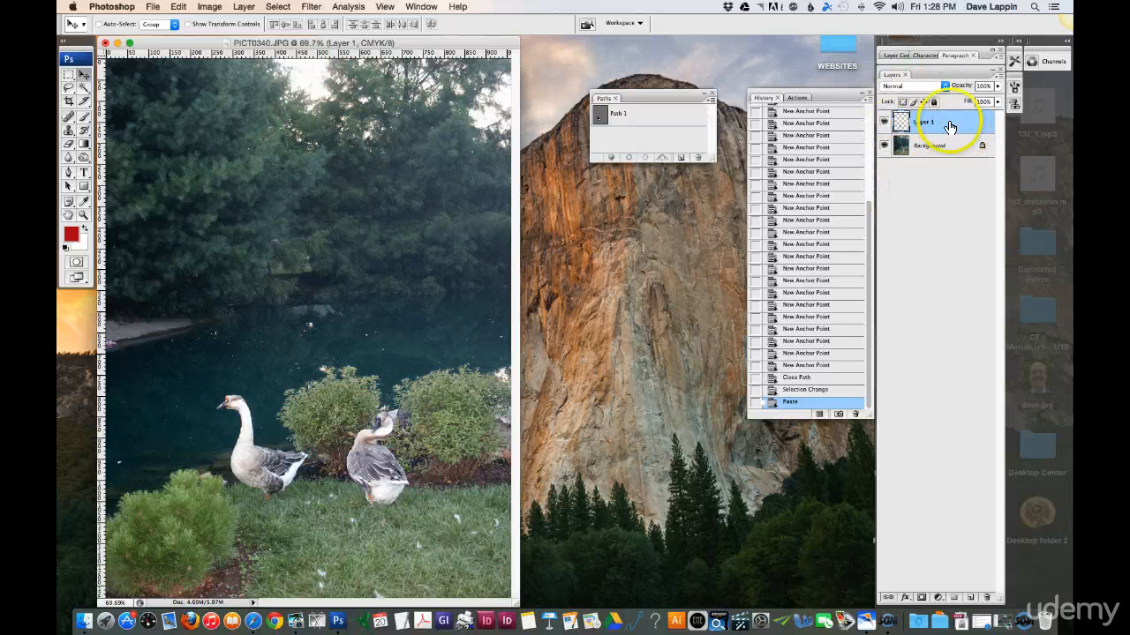
- Hide and reshow the Background layer to check the cutout, and move the pasted goose onto the grass at the photo's lower-right corner
{"action": "left_click", "coordinate": [884, 146]}
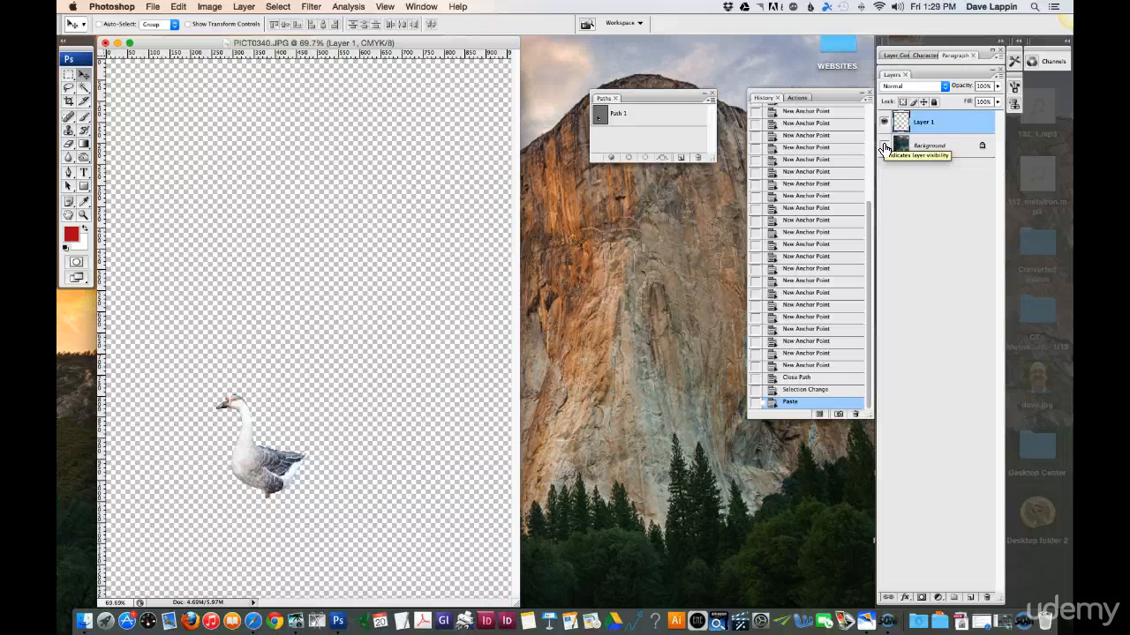
{"action": "left_click", "coordinate": [884, 146]}
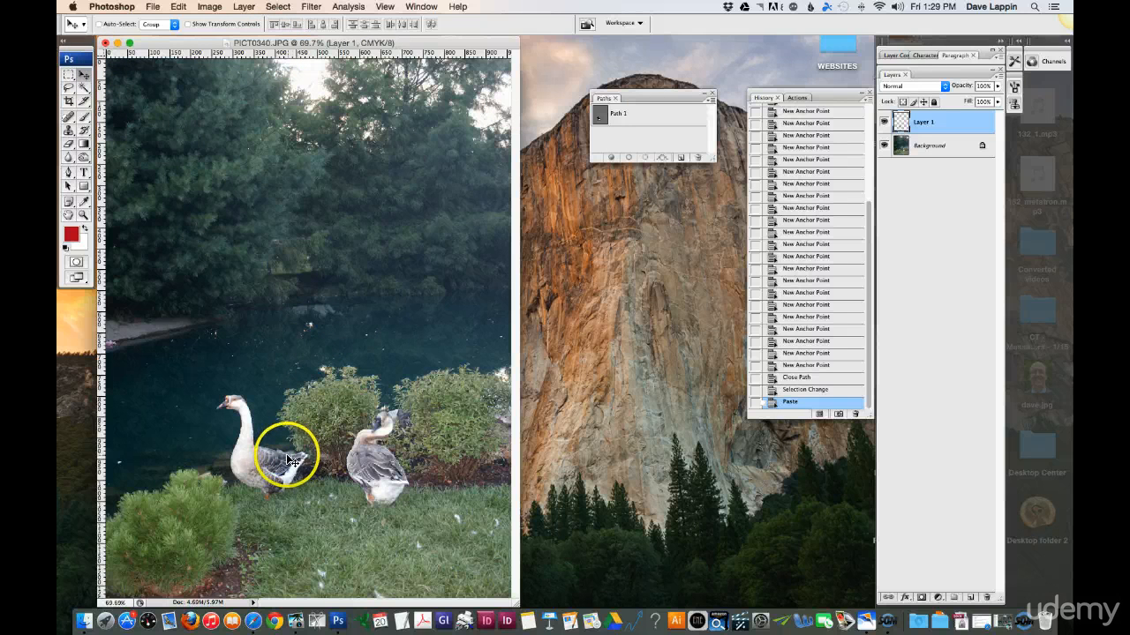
{"action": "left_click_drag", "start_coordinate": [290, 456], "coordinate": [461, 550]}
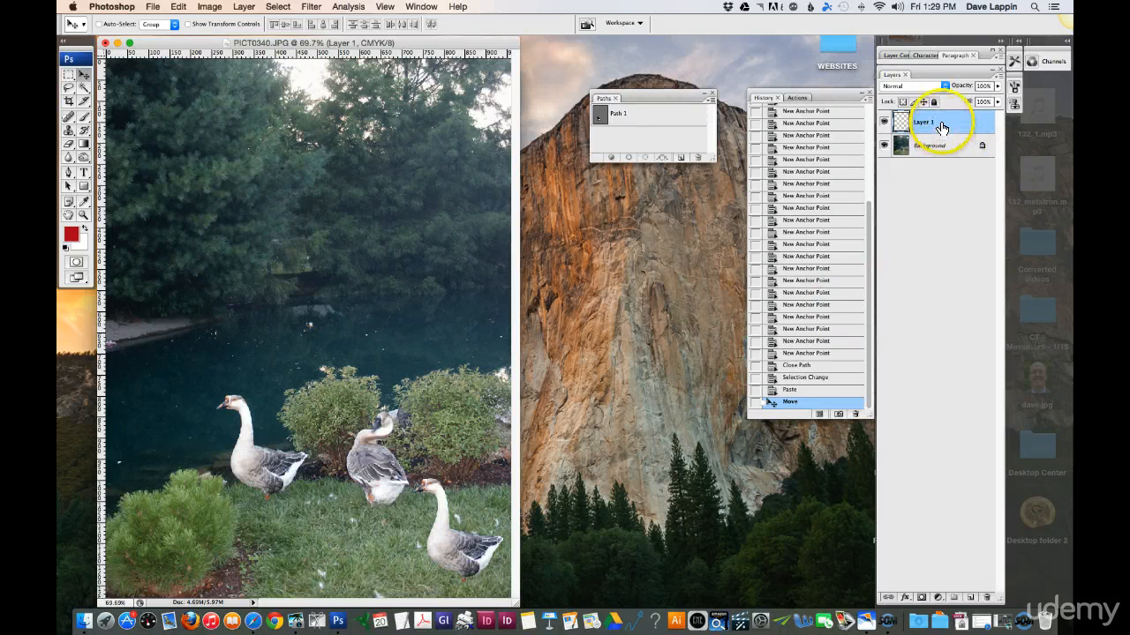
{"action": "left_click_drag", "start_coordinate": [934, 121], "coordinate": [971, 596]}
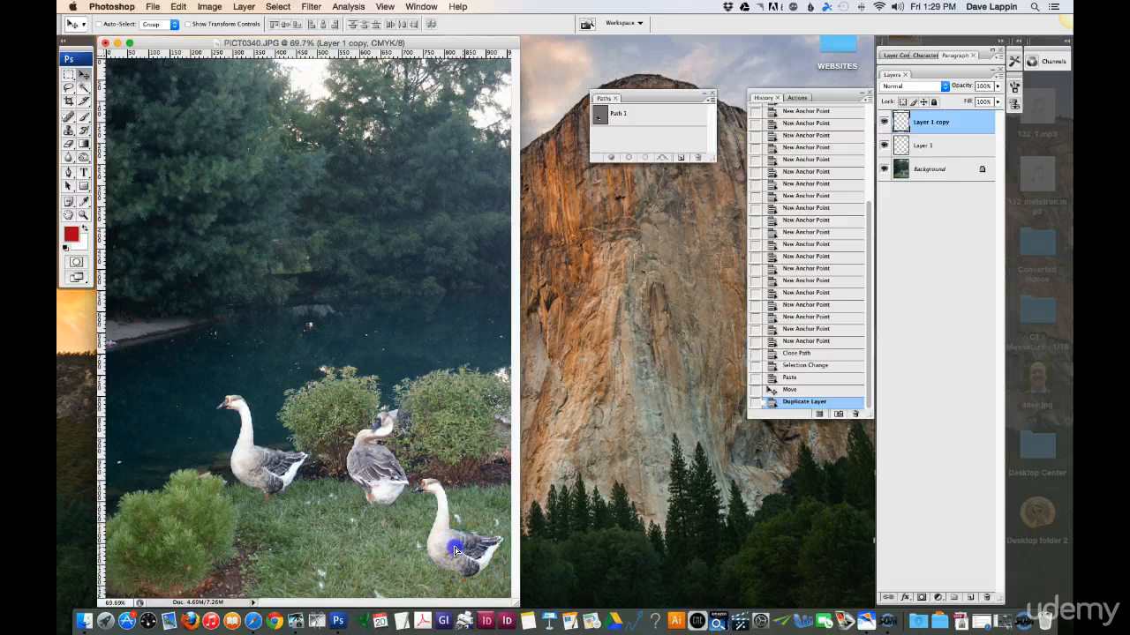
{"action": "left_click_drag", "start_coordinate": [463, 549], "coordinate": [340, 530]}
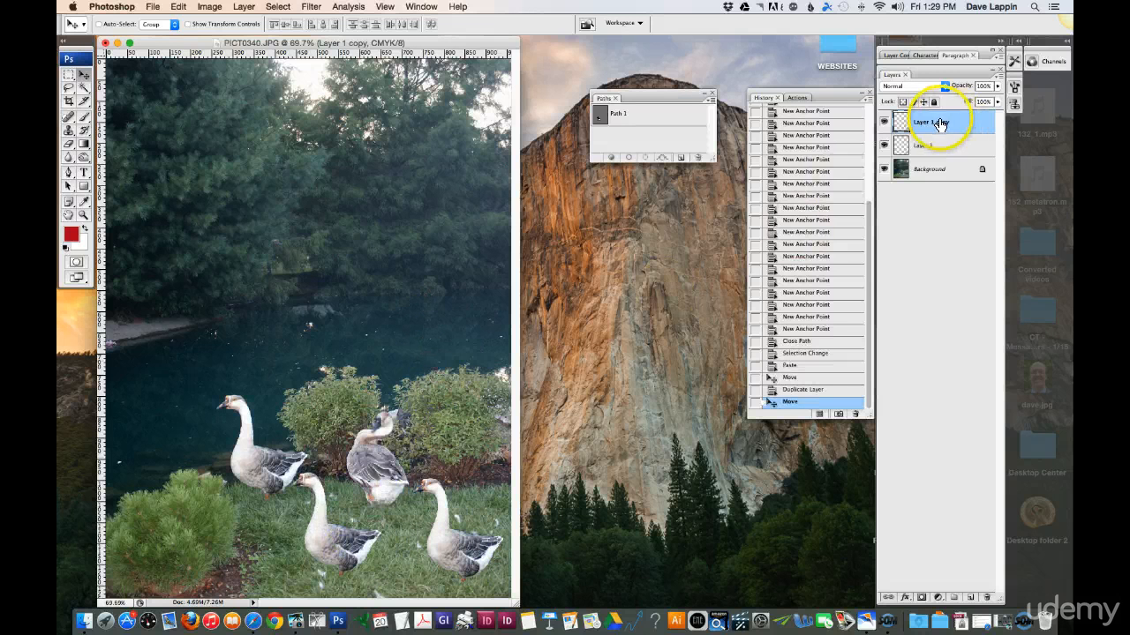
{"action": "left_click_drag", "start_coordinate": [935, 120], "coordinate": [987, 598]}
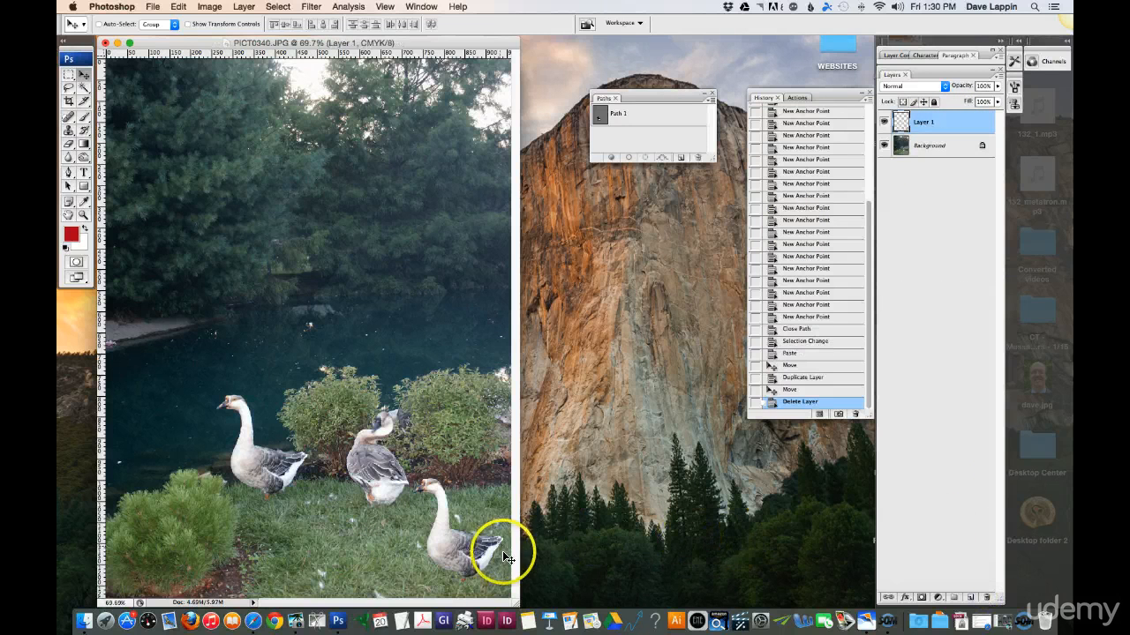
- Nudge the Layer 1 goose slightly down and to the right on the grass
{"action": "left_click_drag", "start_coordinate": [461, 558], "coordinate": [469, 565]}
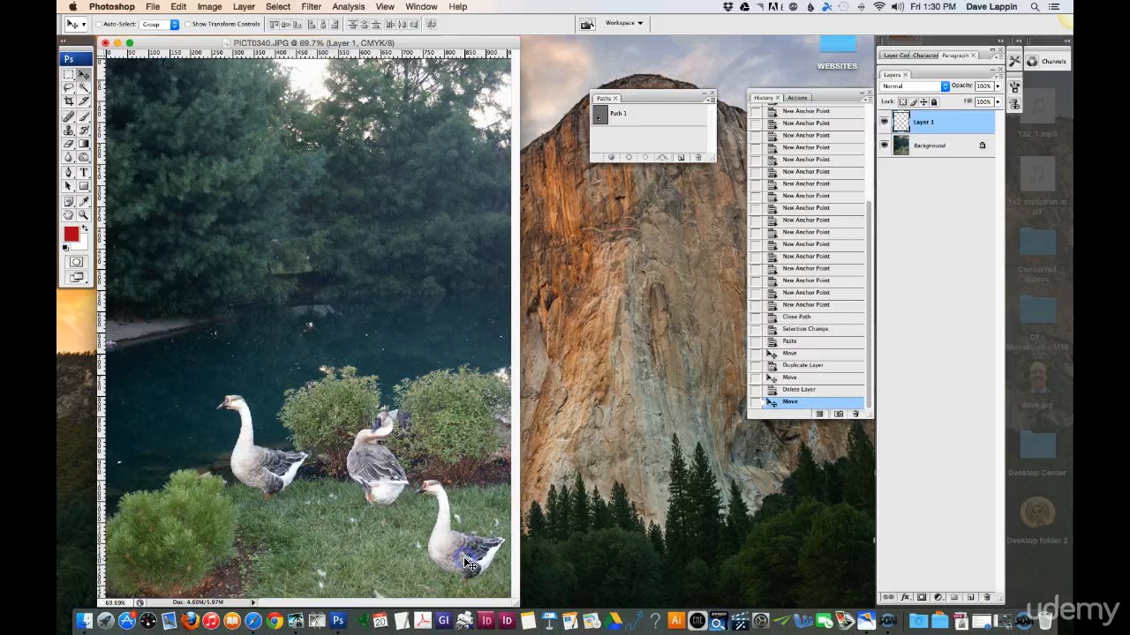